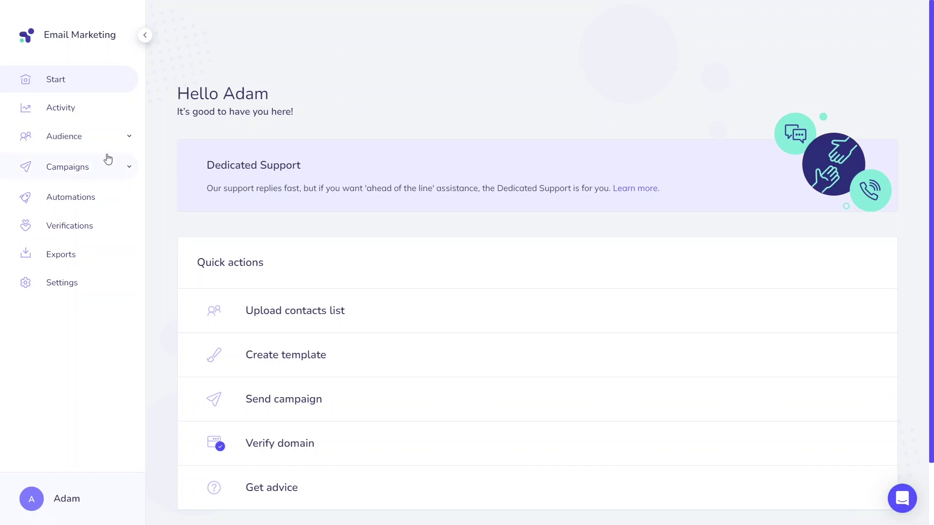
# Open the audience's Contacts overview and set the contacts growth chart to cover the last 30 days
pyautogui.click(93, 146)
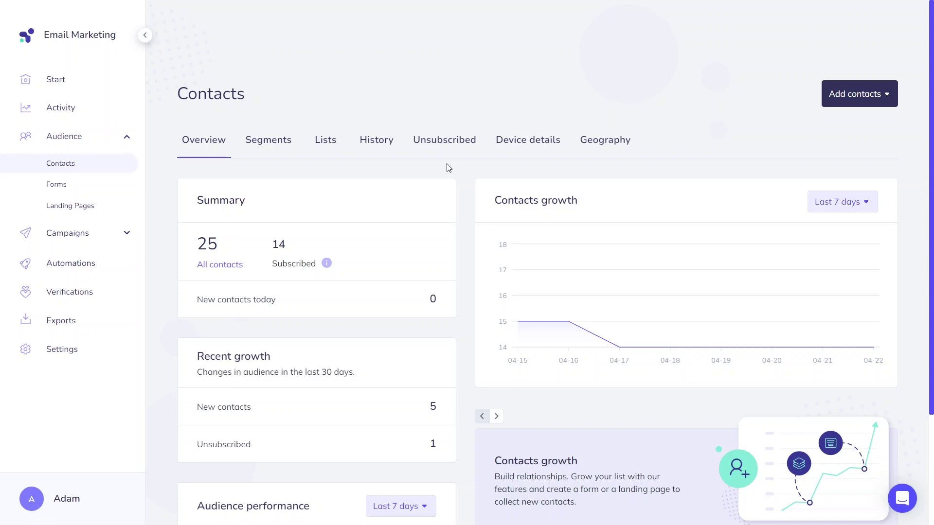
pyautogui.scroll(-1, 447, 168)
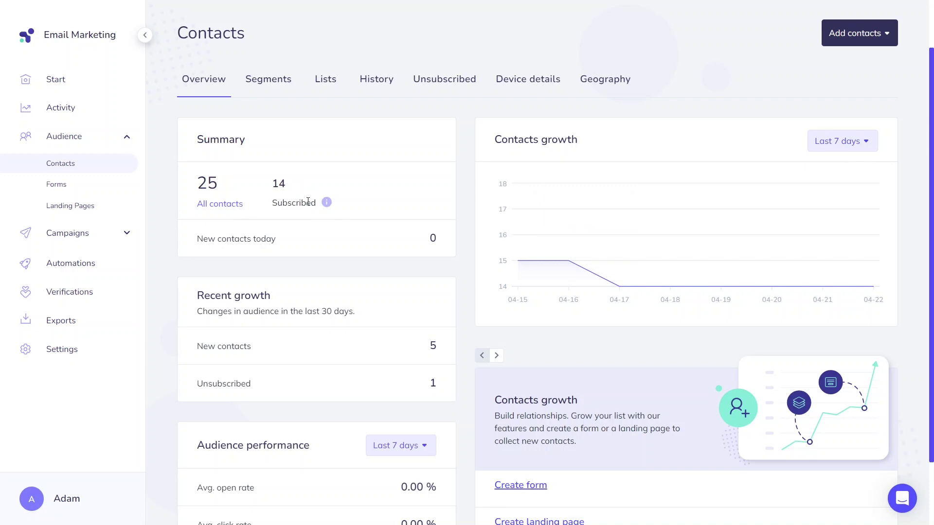
pyautogui.click(812, 148)
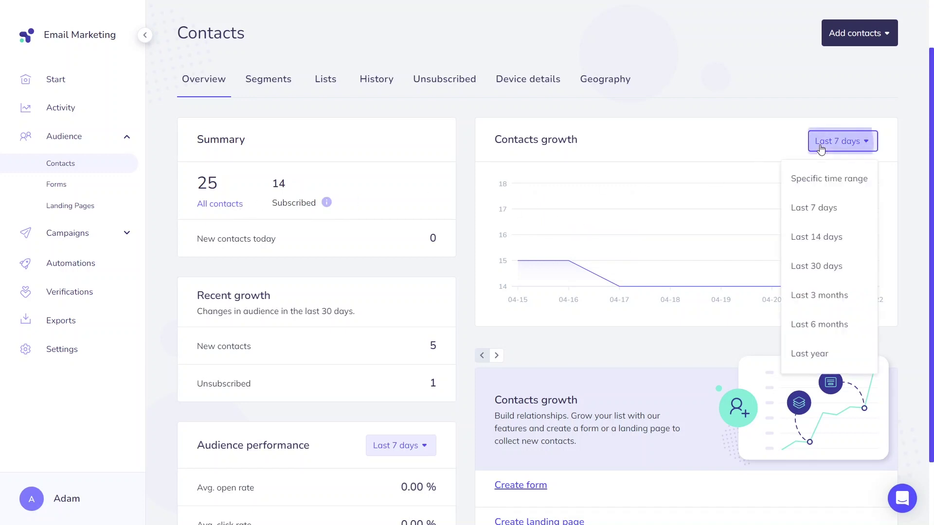
pyautogui.click(812, 267)
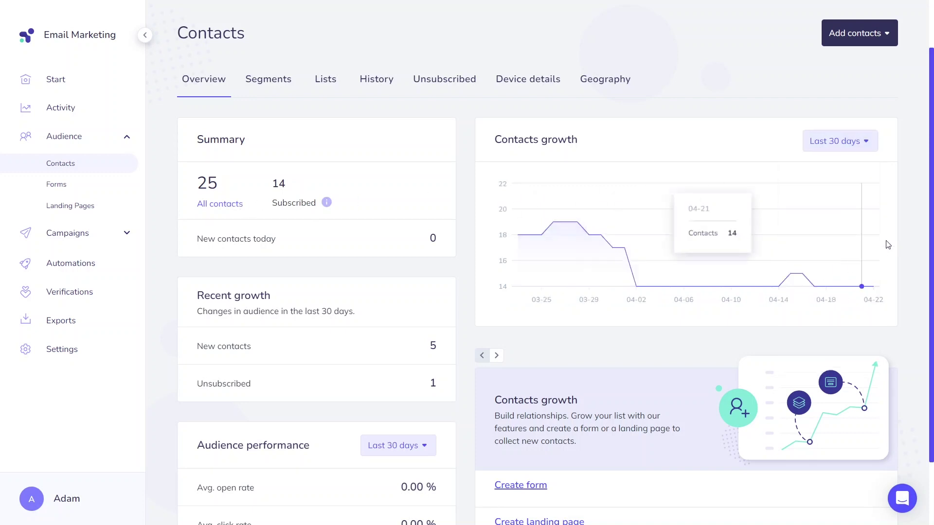
pyautogui.scroll(-1, 905, 235)
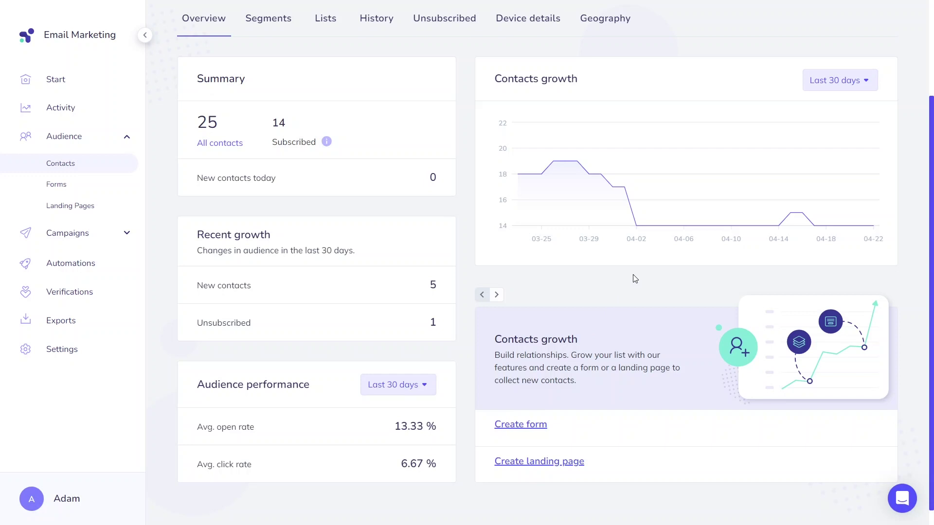
# Show the Account storage card and check plan prices for a higher contact count on the pricing page
pyautogui.click(497, 295)
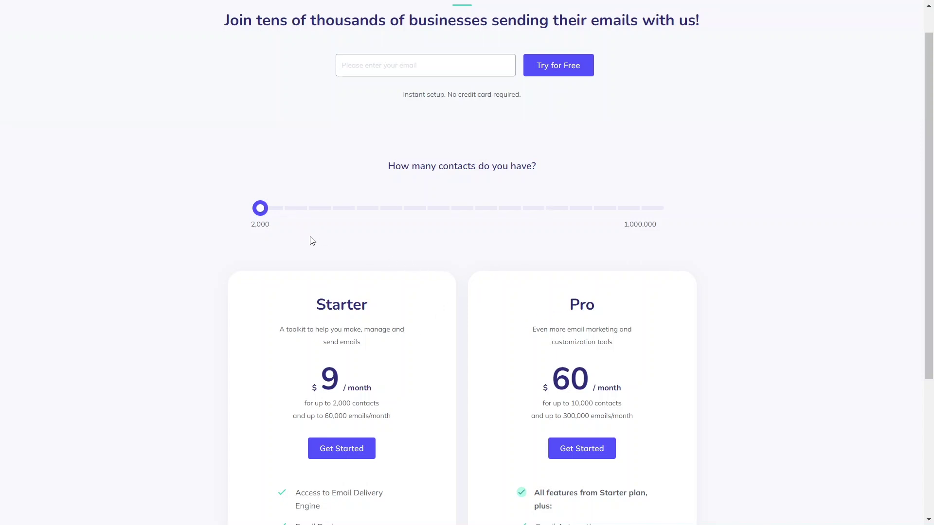
pyautogui.moveTo(259, 211)
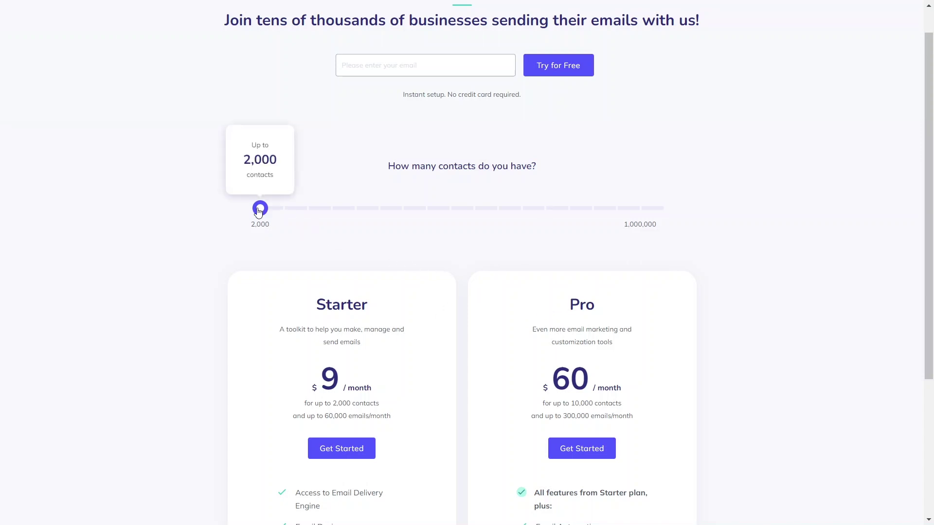
pyautogui.moveTo(258, 211); pyautogui.dragTo(441, 215)
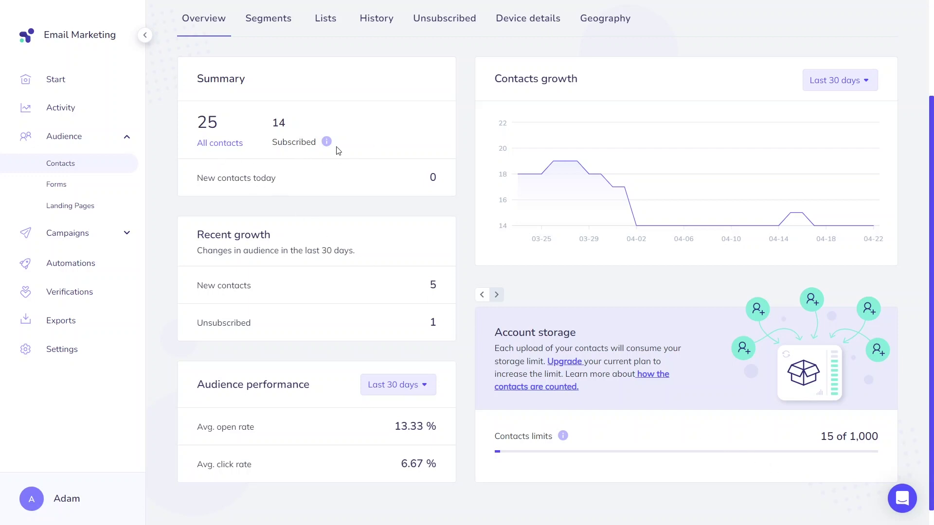
# Read the explanations for the Subscribed count and the Contacts limits on the overview
pyautogui.moveTo(330, 147)
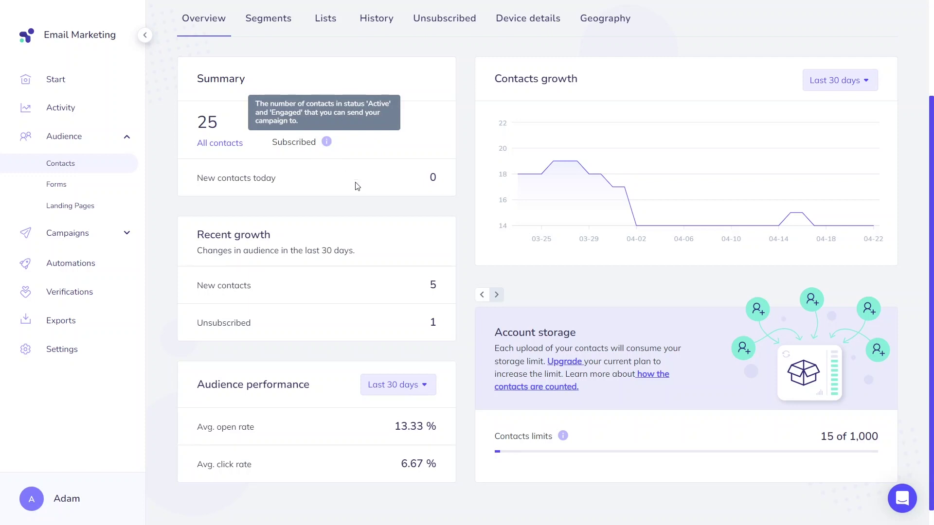
pyautogui.moveTo(568, 440)
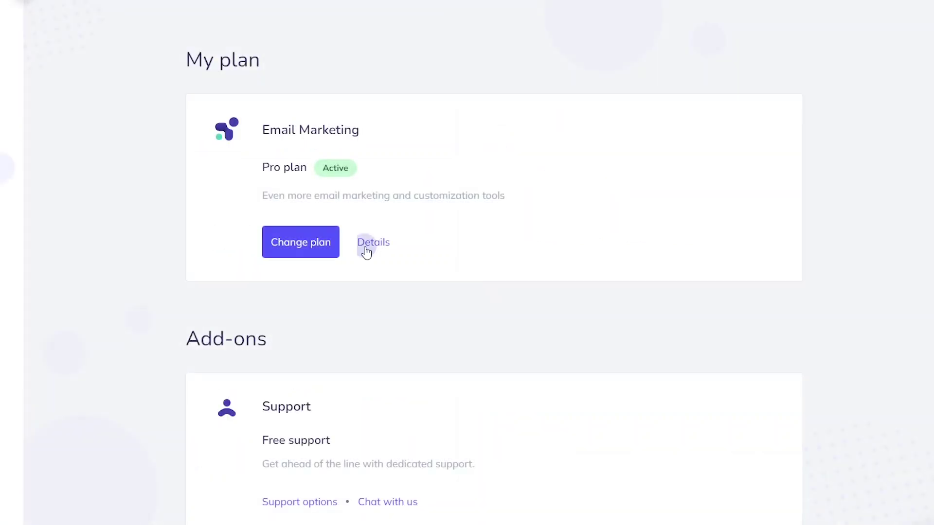
# Open the Pro plan's details and enable Auto increase limit
pyautogui.click(367, 247)
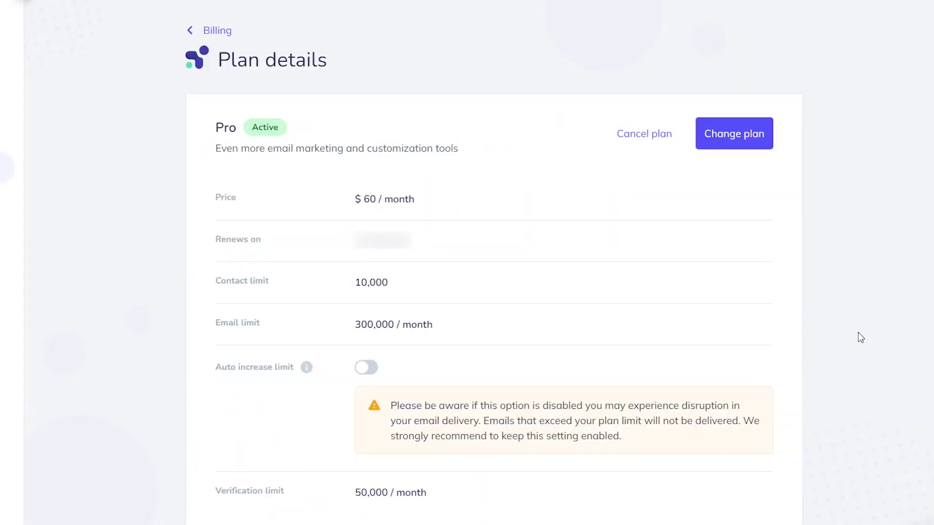
pyautogui.click(369, 369)
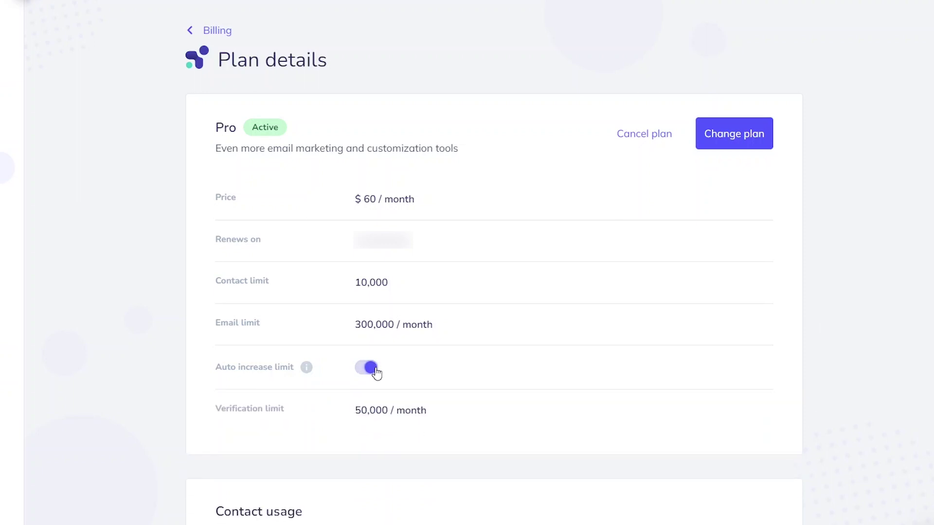
pyautogui.moveTo(322, 372)
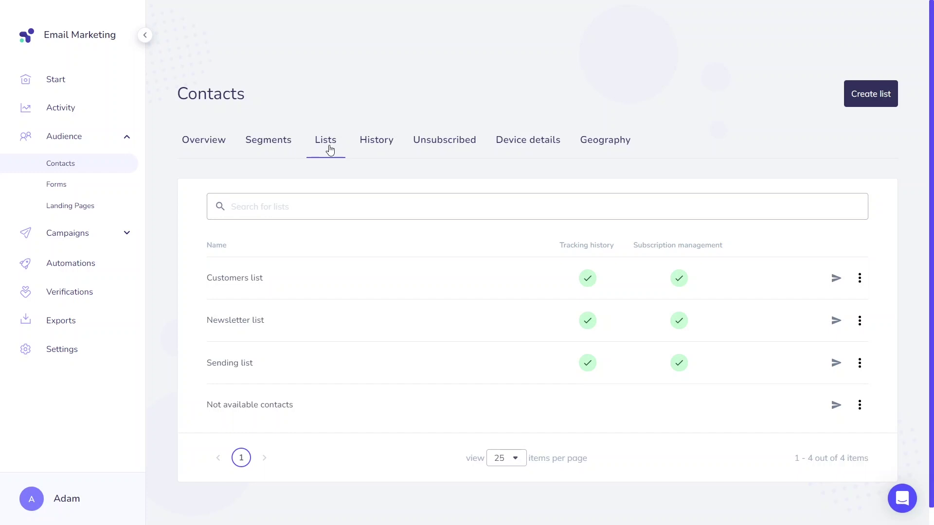
# Start a contact upload from the Newsletter list and confirm that the contacts consented to receive communications
pyautogui.click(257, 322)
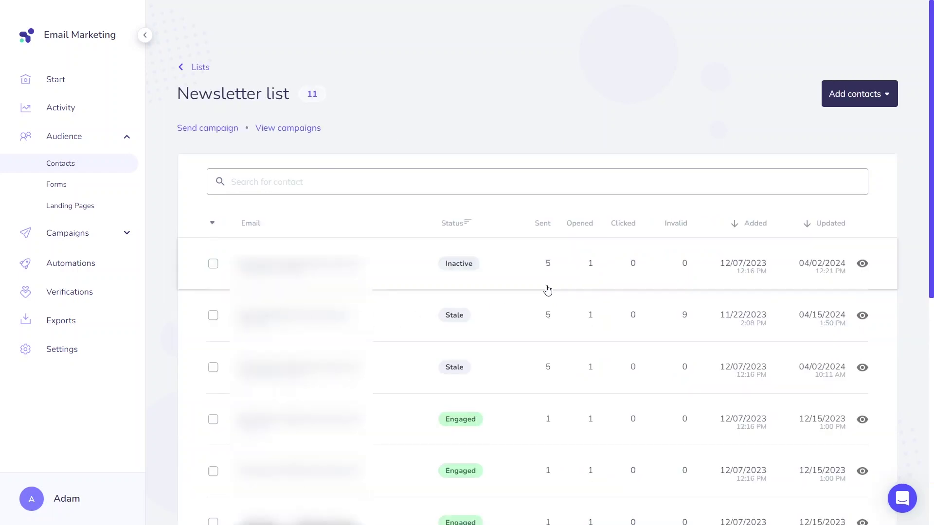
pyautogui.click(849, 92)
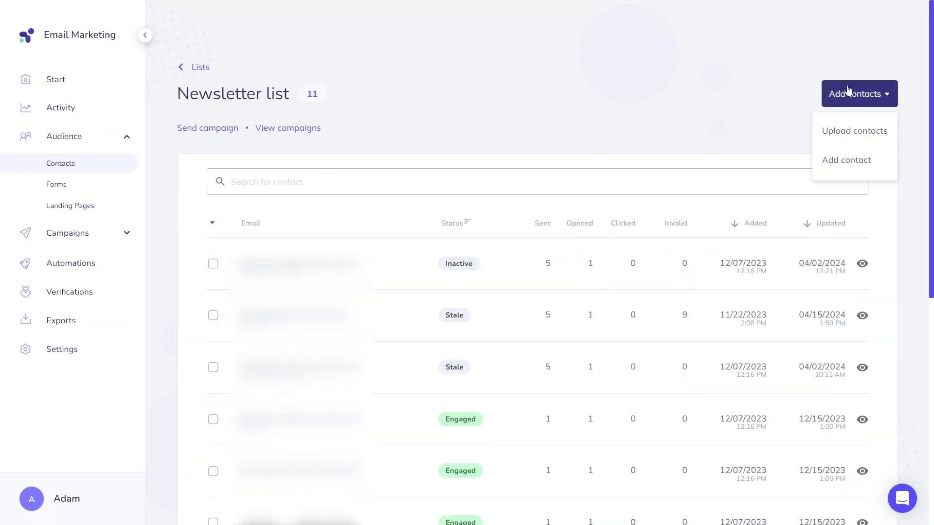
pyautogui.click(846, 133)
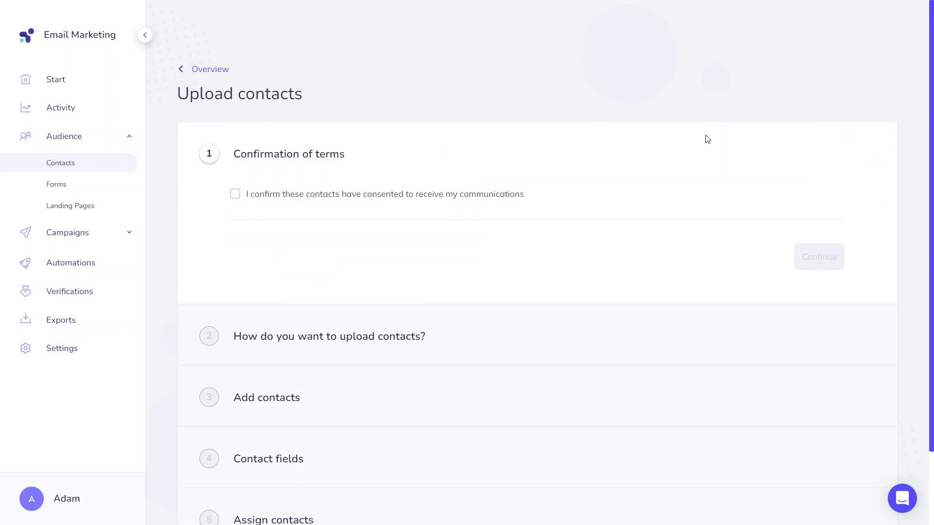
pyautogui.click(501, 196)
pyautogui.click(827, 263)
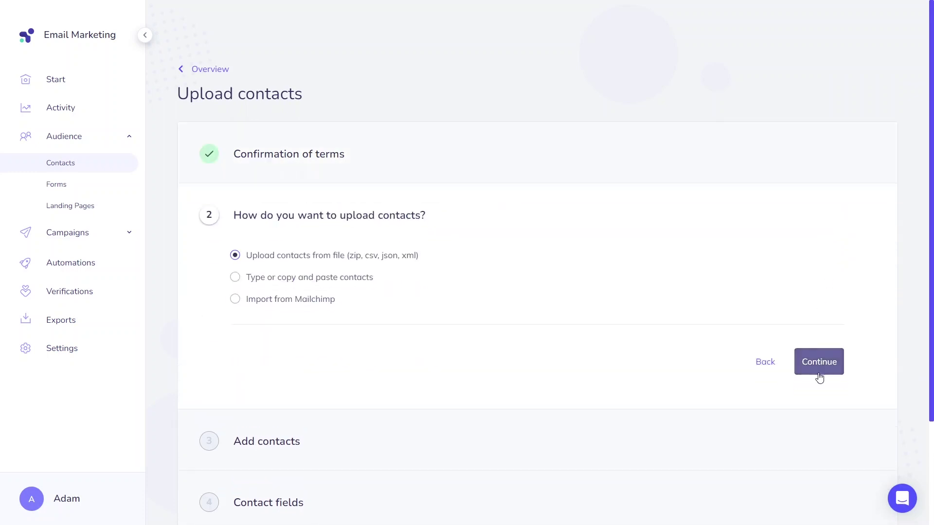
# Choose uploading contacts from a file and add CSV-example (3).csv with Unicode (utf-8) encoding
pyautogui.click(819, 368)
pyautogui.moveTo(521, 318); pyautogui.dragTo(487, 411)
pyautogui.scroll(-1, 749, 257)
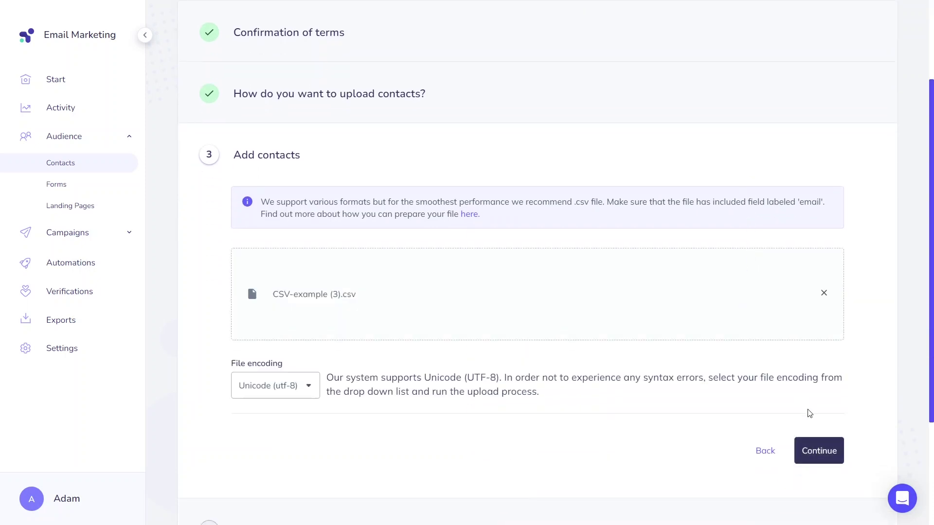
pyautogui.click(816, 451)
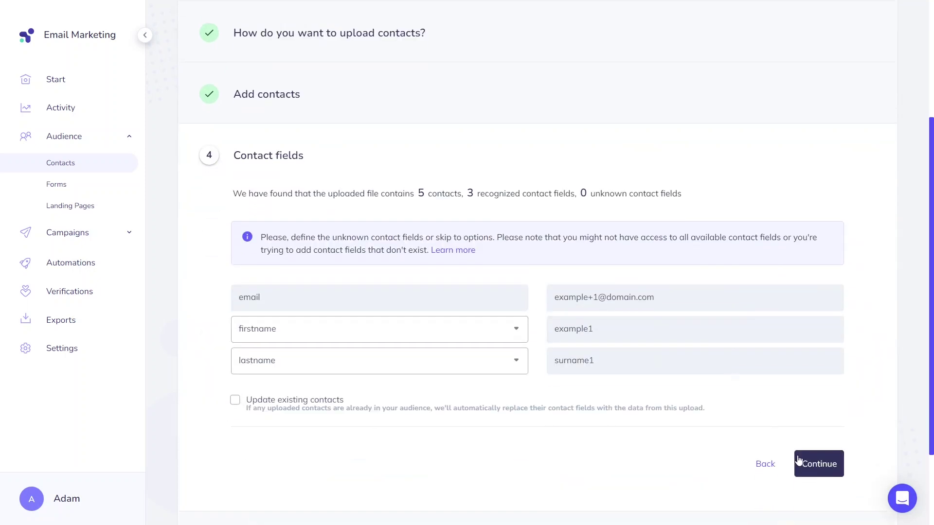
# Accept the email, firstname and lastname field mapping and assign the uploaded contacts to a new list
pyautogui.click(811, 473)
pyautogui.click(584, 283)
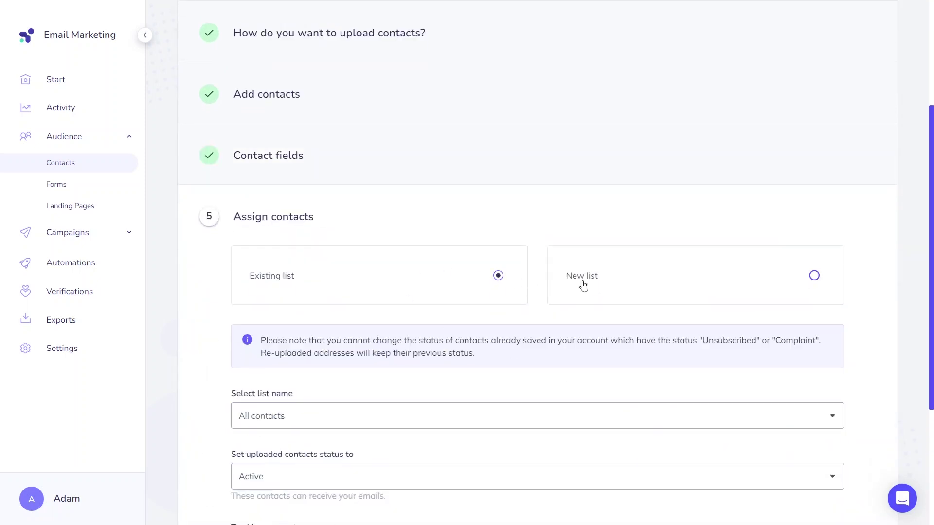
pyautogui.scroll(-1, 833, 273)
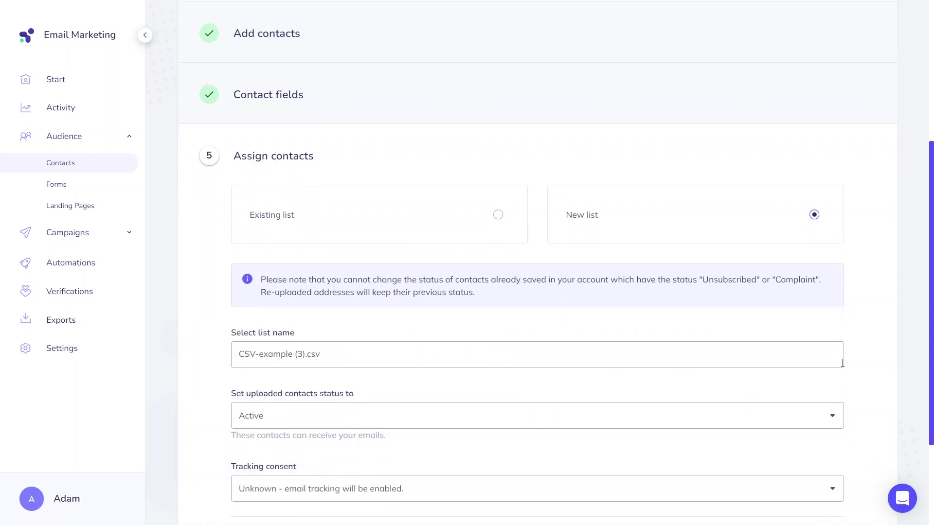
pyautogui.click(477, 224)
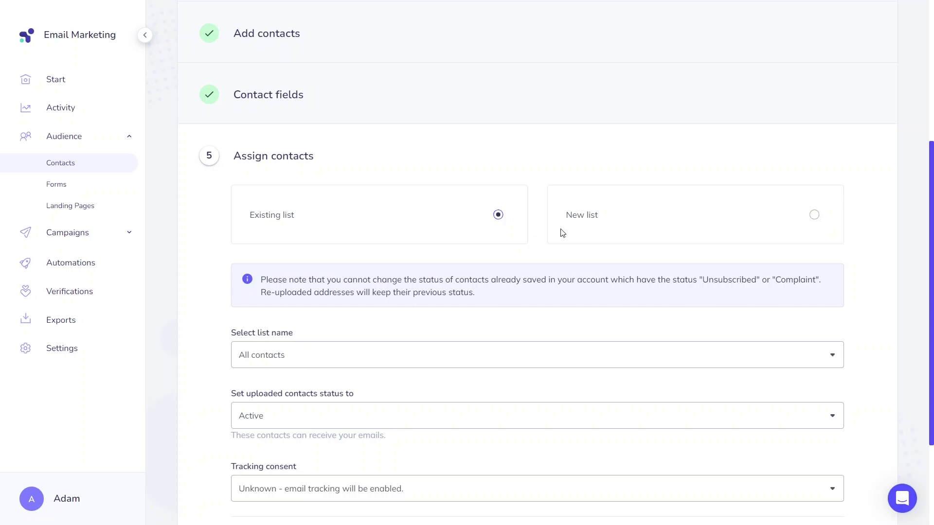
pyautogui.click(648, 233)
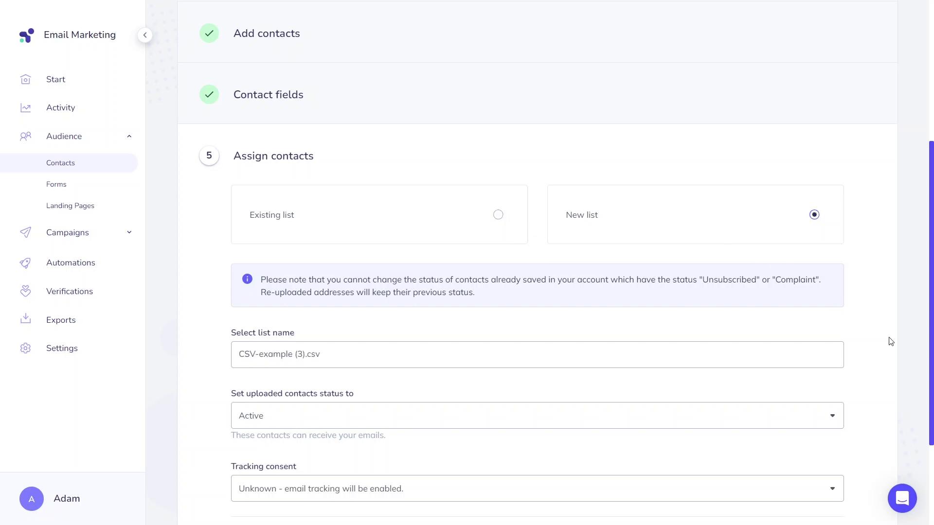
pyautogui.scroll(-1, 891, 341)
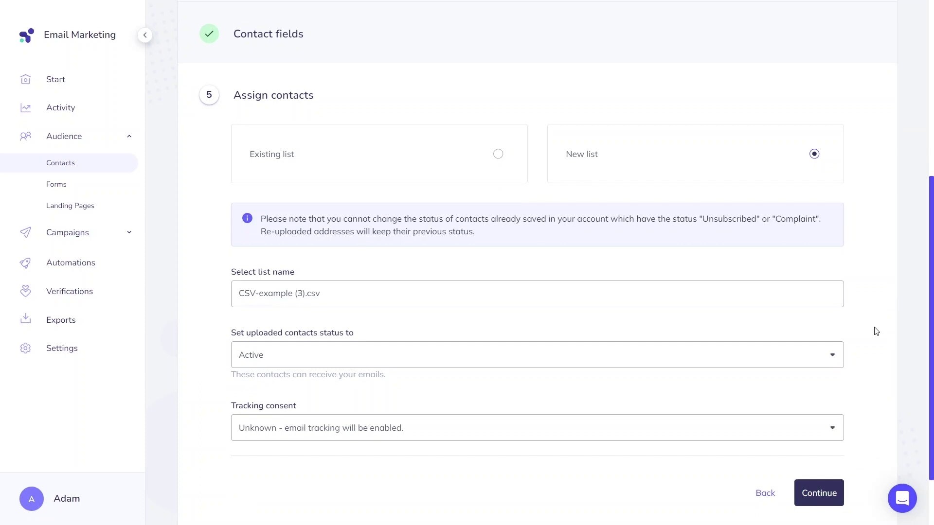
pyautogui.scroll(5, 876, 332)
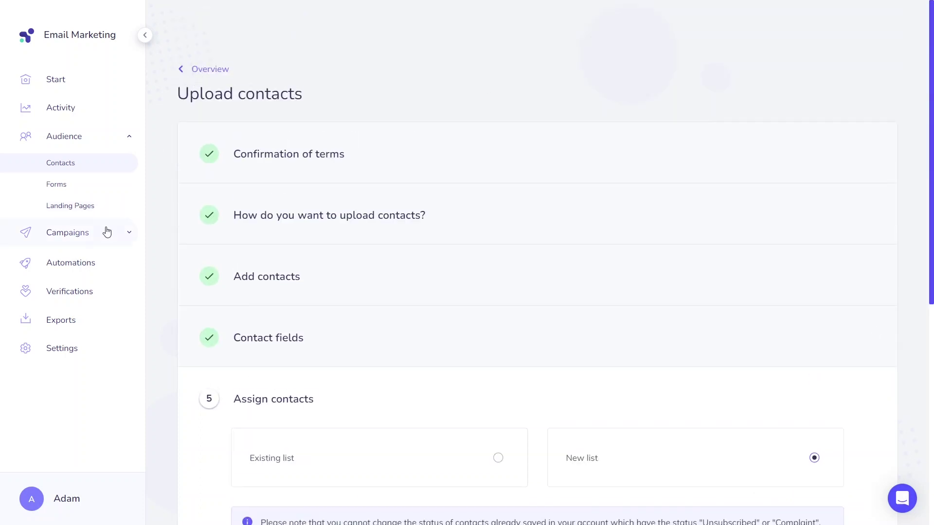
# Create a new regular campaign
pyautogui.click(109, 234)
pyautogui.click(848, 98)
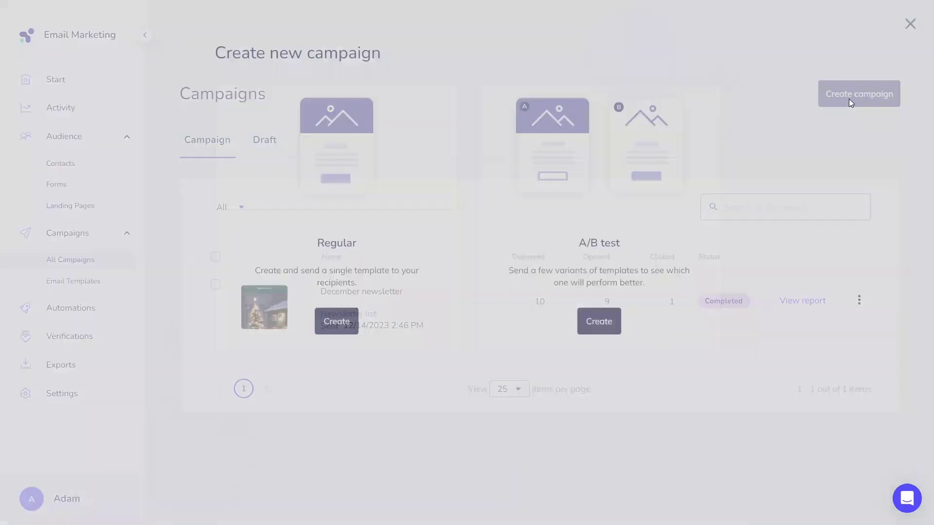
pyautogui.click(352, 329)
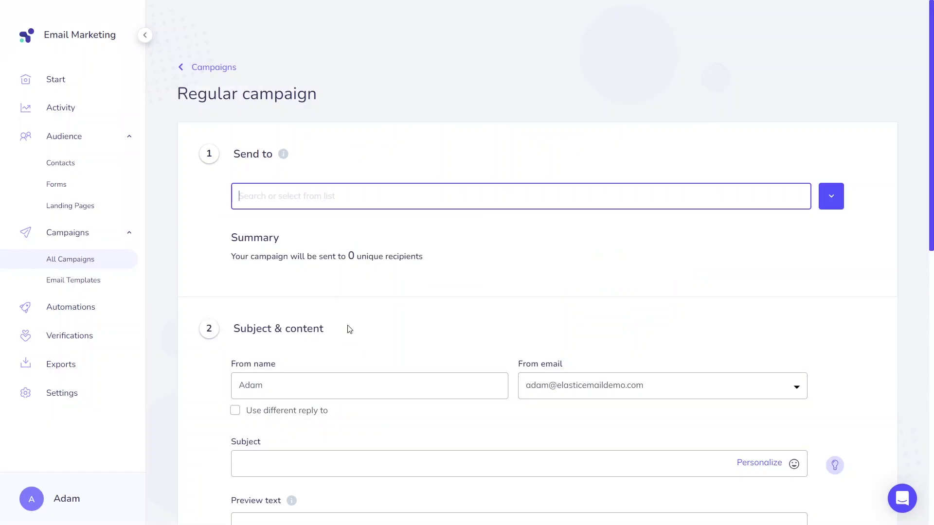
# Add the Engaged Contacts segment and the Sending list as the campaign's recipients
pyautogui.click(833, 200)
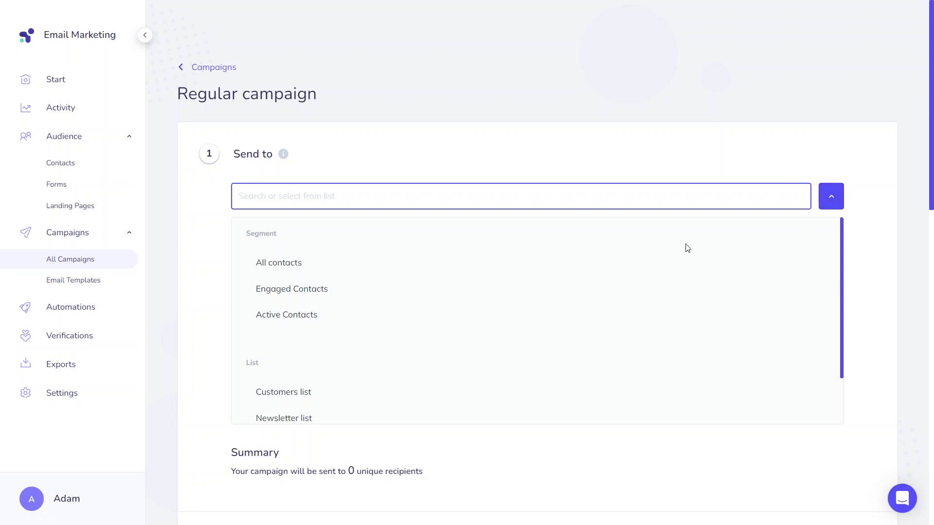
pyautogui.click(429, 302)
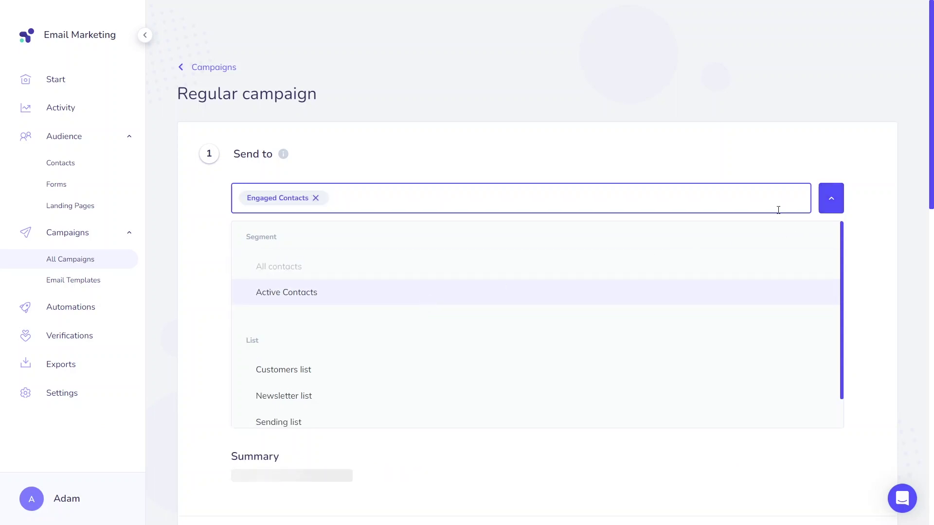
pyautogui.scroll(-1, 542, 349)
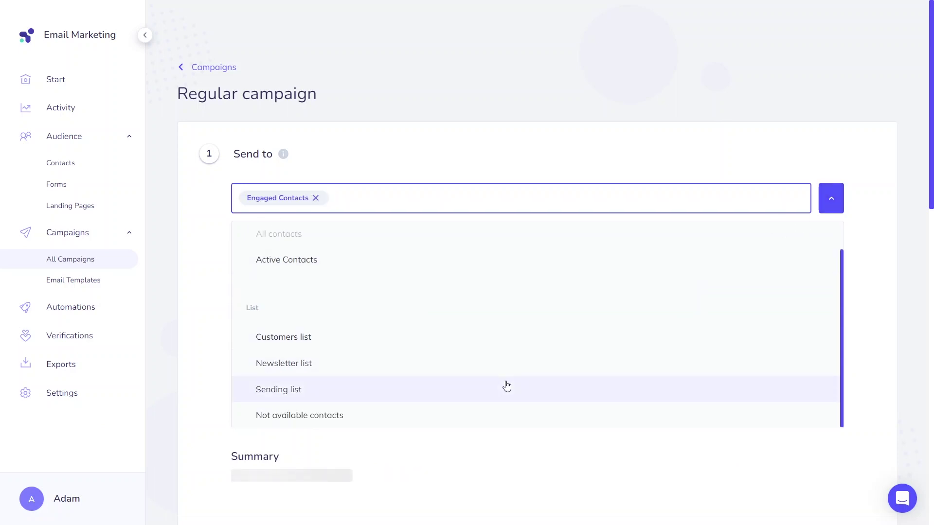
pyautogui.click(504, 386)
pyautogui.click(829, 201)
# Return to the contact lists and open the Sending list
pyautogui.click(88, 165)
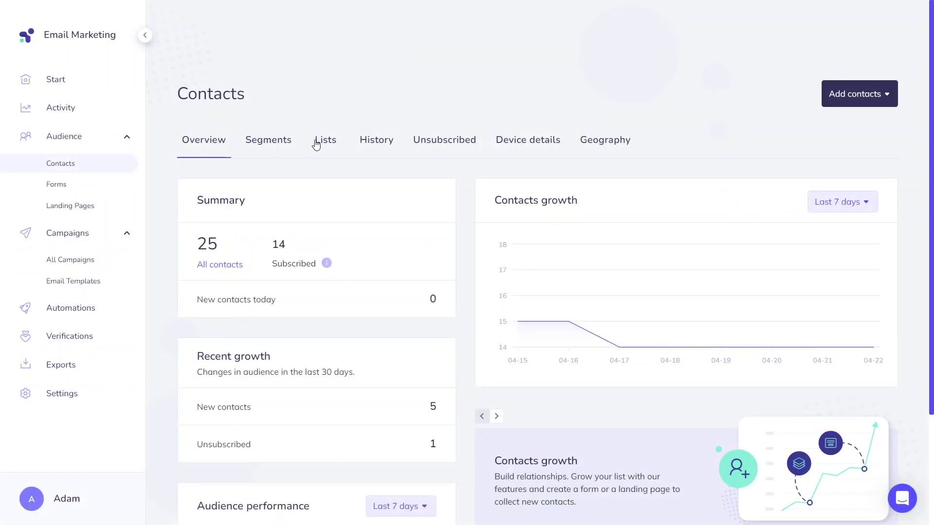
pyautogui.click(317, 143)
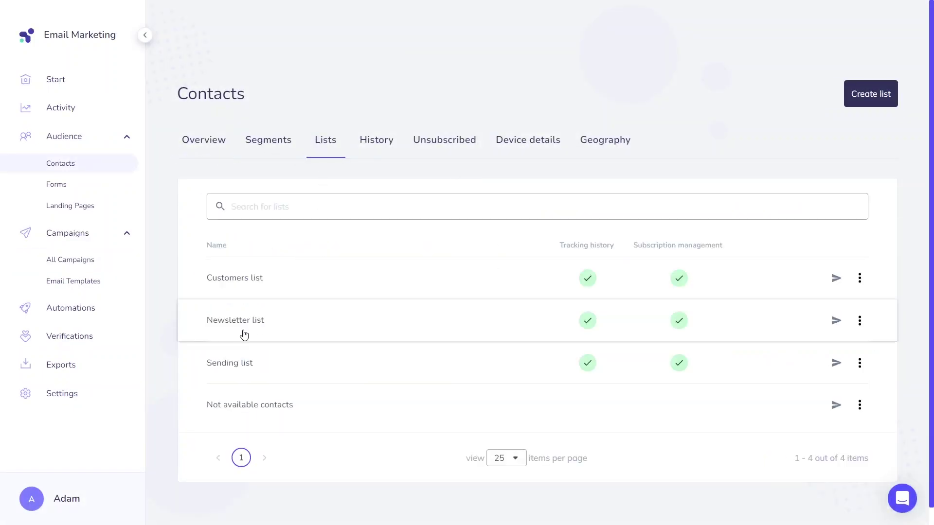
pyautogui.click(230, 370)
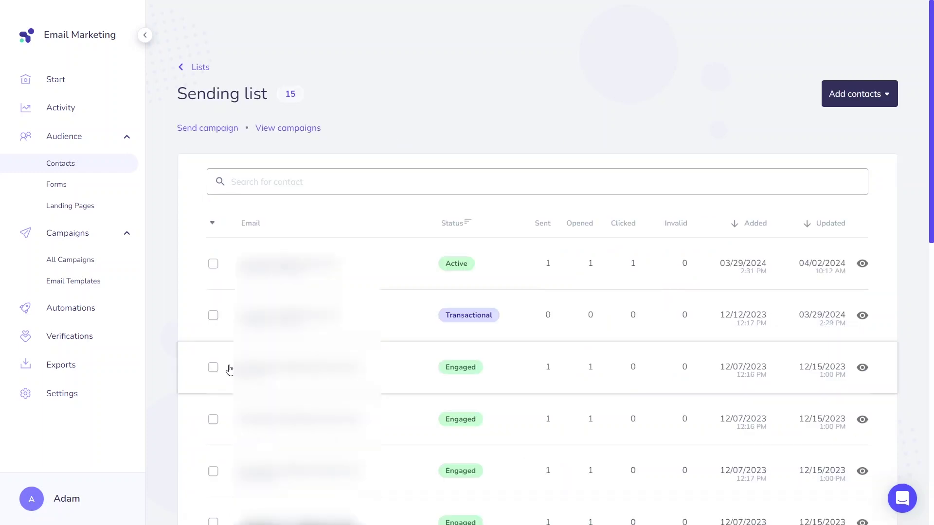
# Select the first two contacts of the Sending list and review the options for adding them to an existing list
pyautogui.click(213, 264)
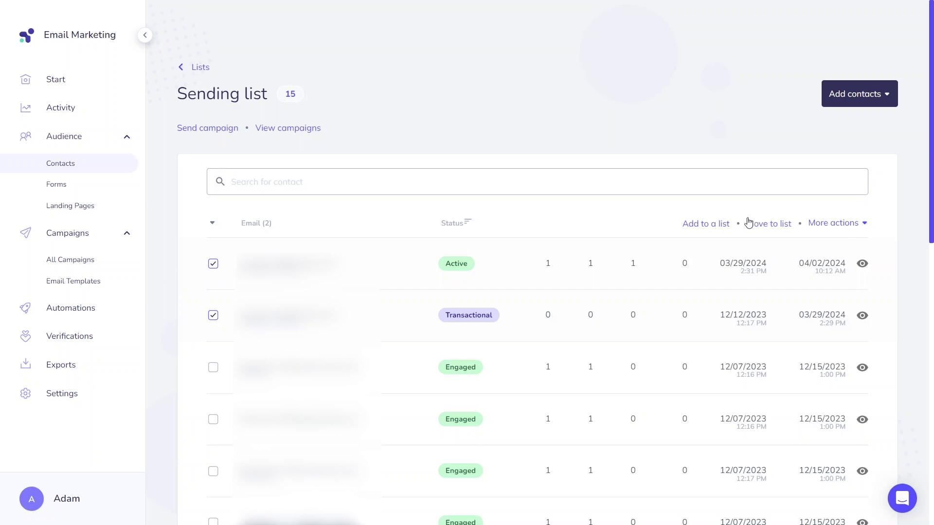
pyautogui.click(719, 231)
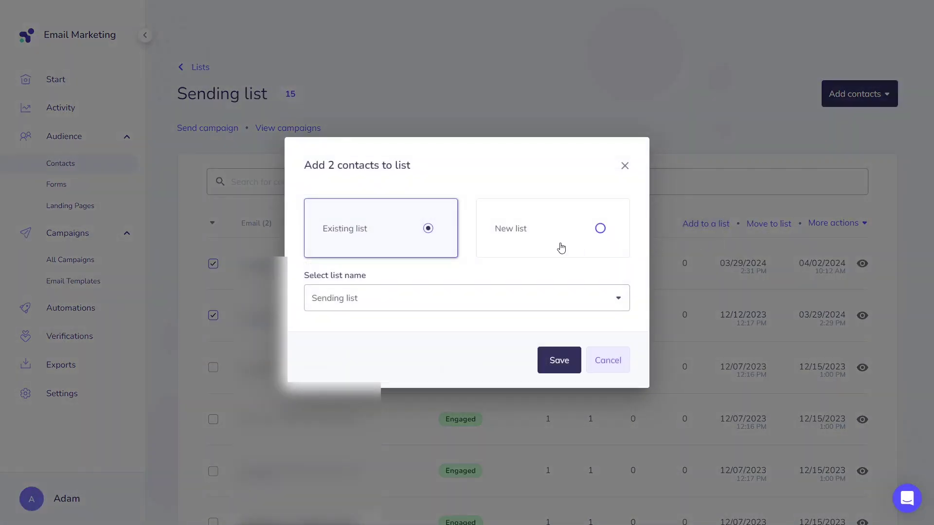
pyautogui.click(567, 298)
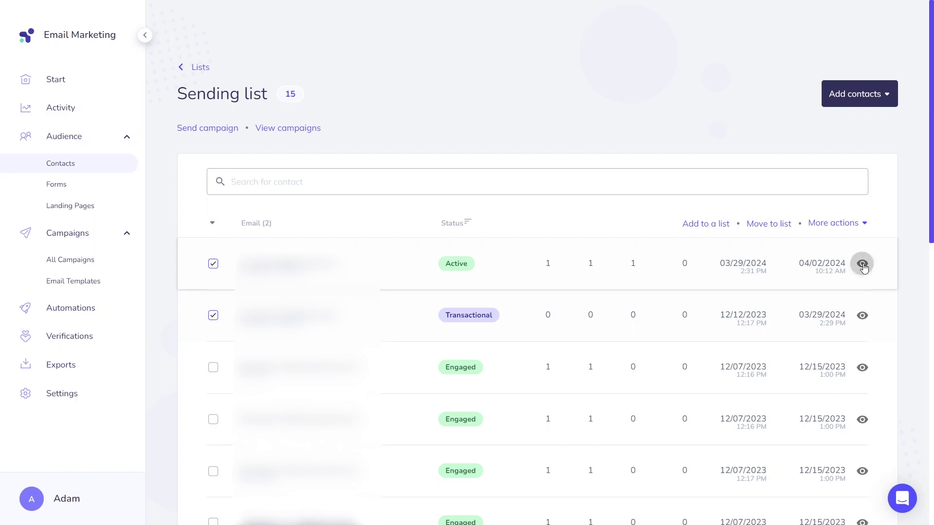
# Open the first contact's profile, examine which segments and lists it belongs to, and close the profile
pyautogui.click(862, 263)
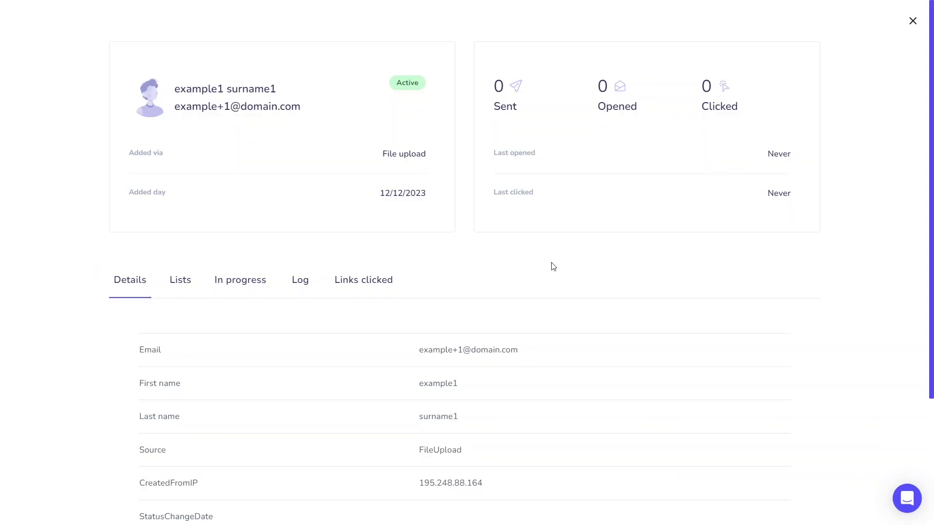
pyautogui.click(189, 286)
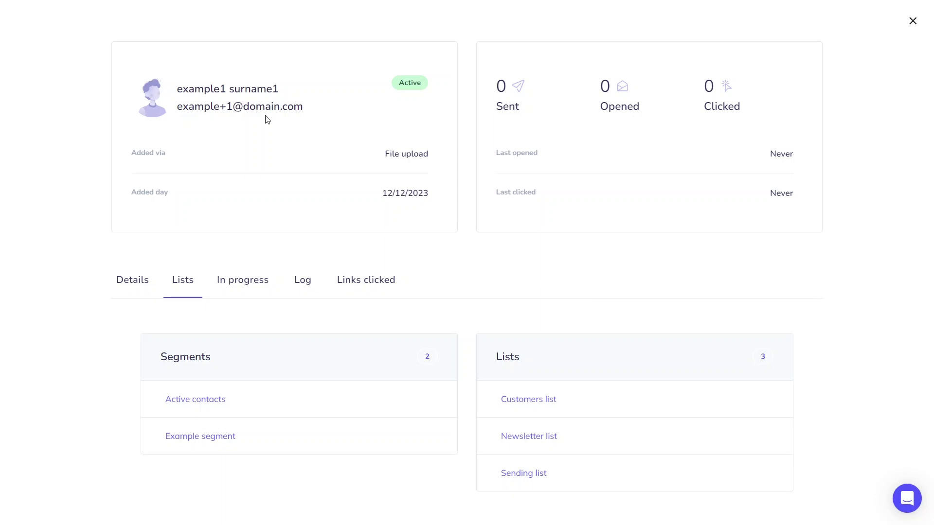
pyautogui.press('Escape')
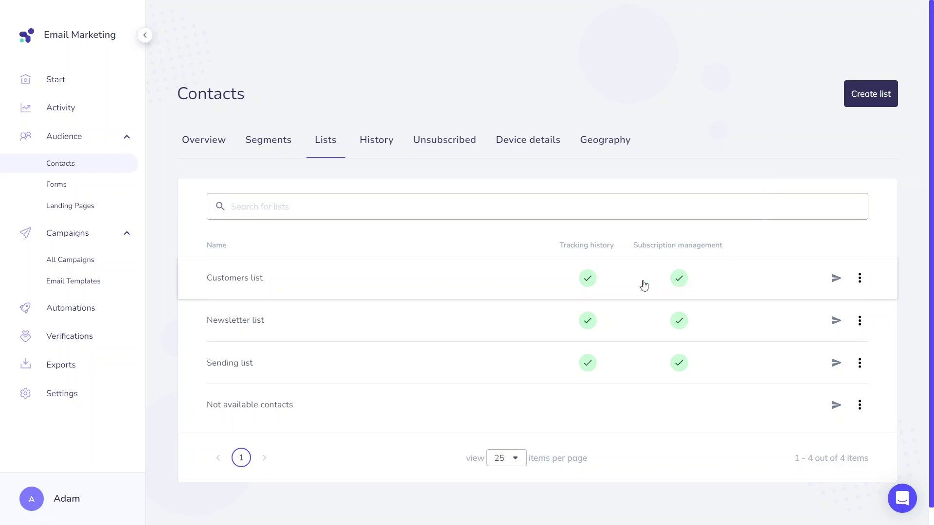
# Open the contacts history and set the Segments chart's time range to Last 3 months
pyautogui.click(366, 142)
pyautogui.scroll(-3, 367, 142)
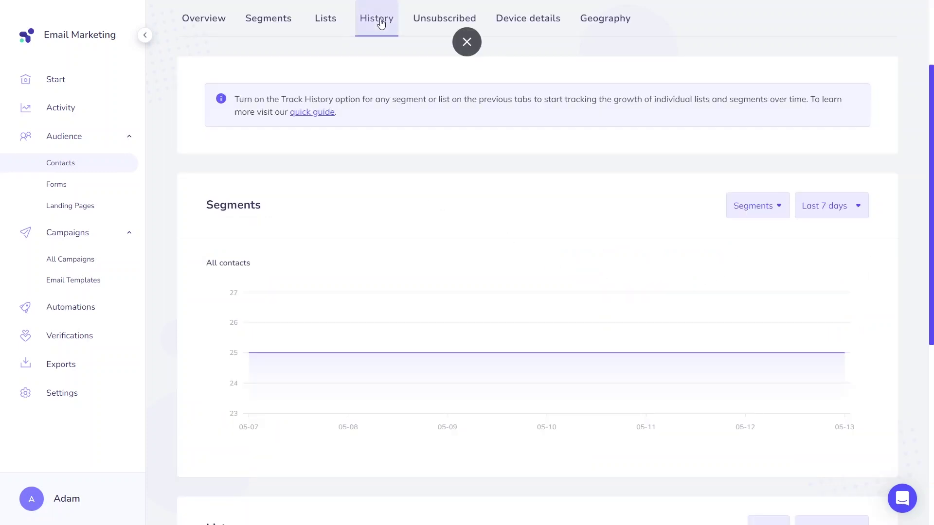
pyautogui.click(855, 213)
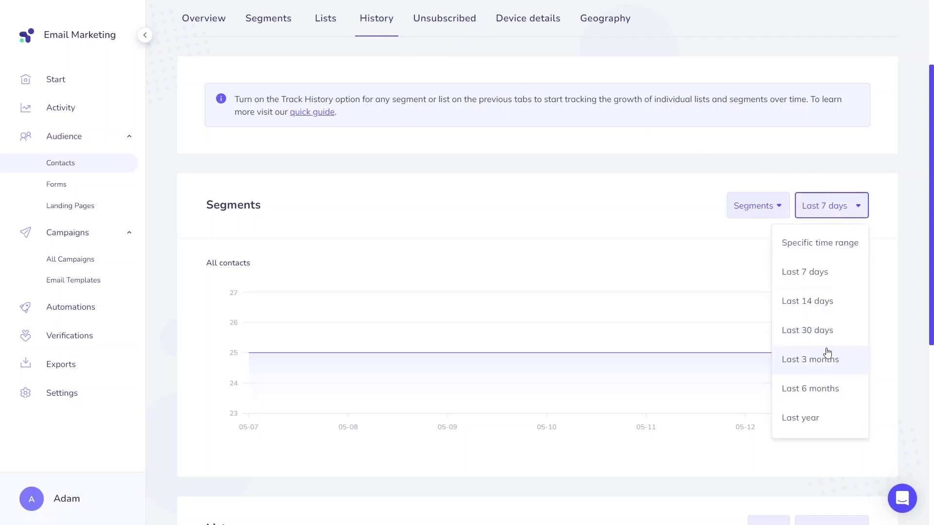
pyautogui.click(828, 360)
# Set the Lists history chart's time range to Last 3 months and return to the contact lists
pyautogui.scroll(-4, 911, 261)
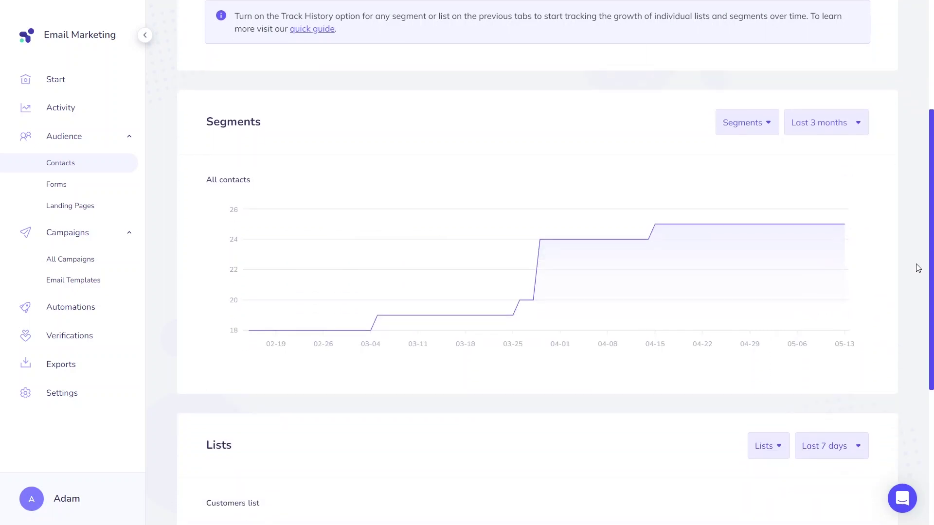
pyautogui.click(848, 358)
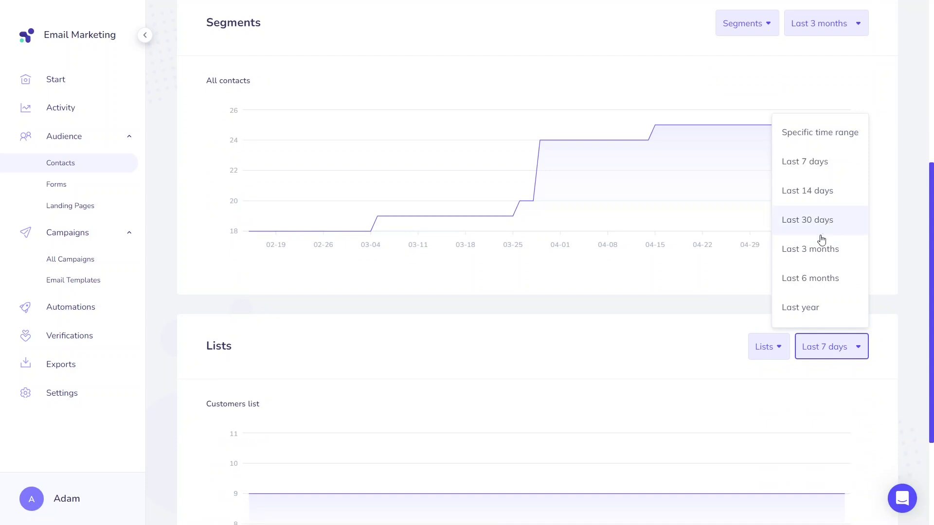
pyautogui.click(819, 248)
pyautogui.scroll(-3, 905, 295)
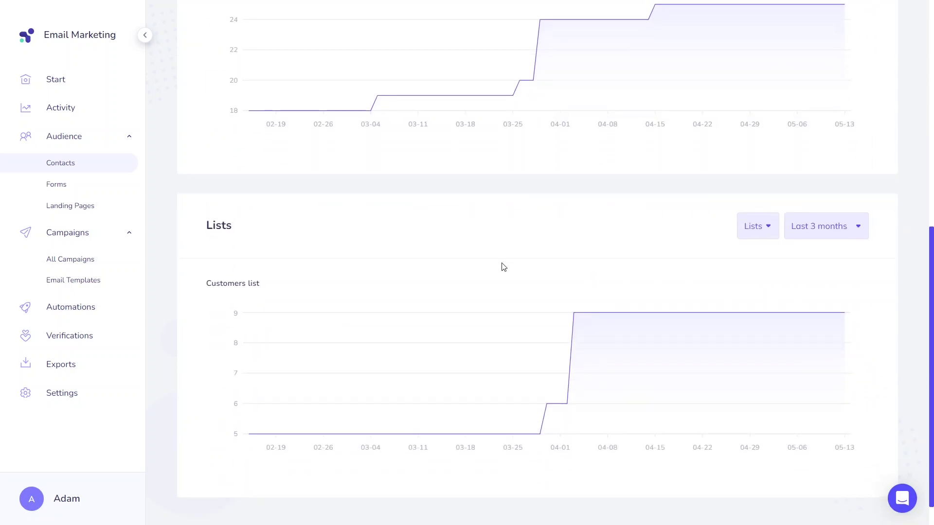
pyautogui.scroll(8, 500, 265)
pyautogui.click(329, 87)
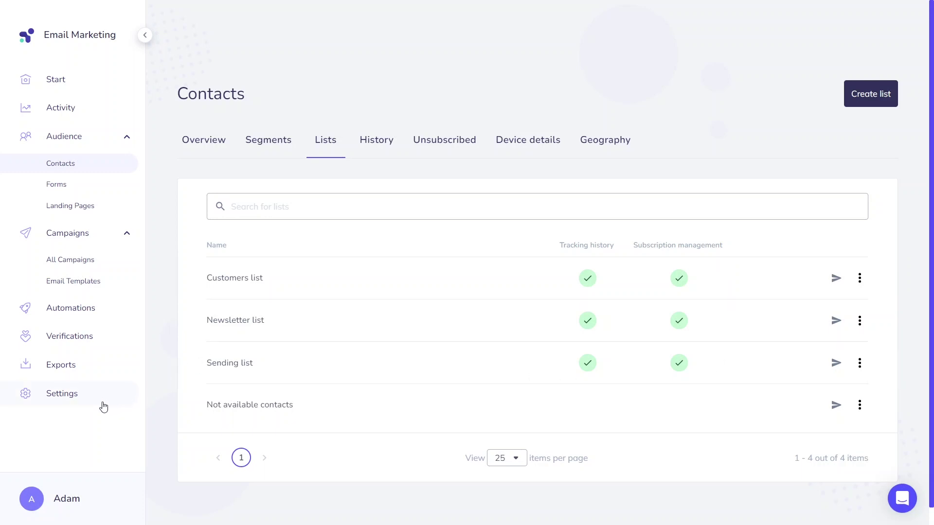
# Open the unsubscribe settings to examine the subscription management options
pyautogui.click(66, 394)
pyautogui.scroll(-3, 691, 350)
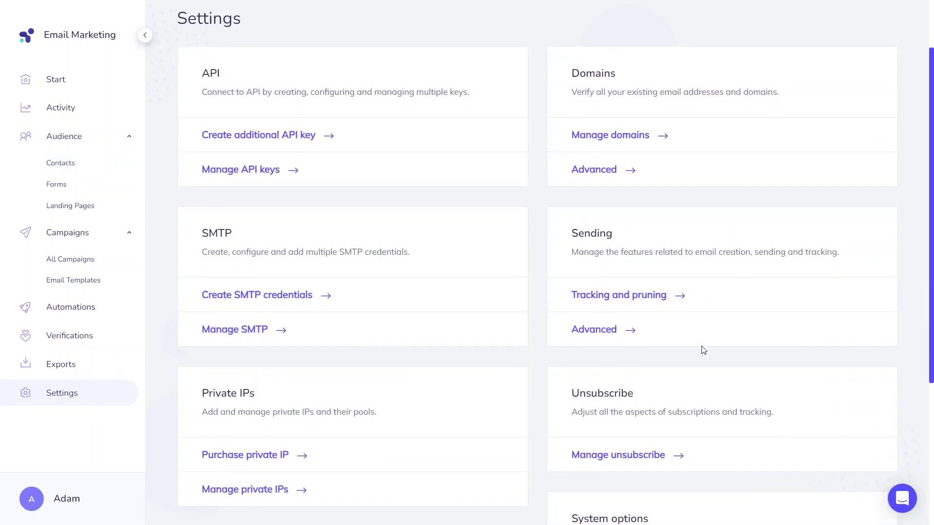
pyautogui.click(683, 418)
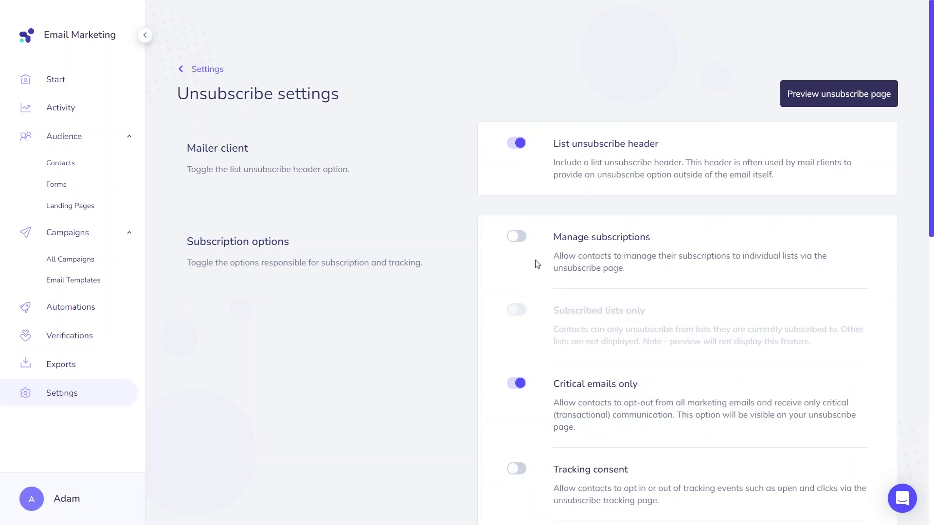
# Return to the contact lists and review the actions available for the Customers list
pyautogui.click(86, 168)
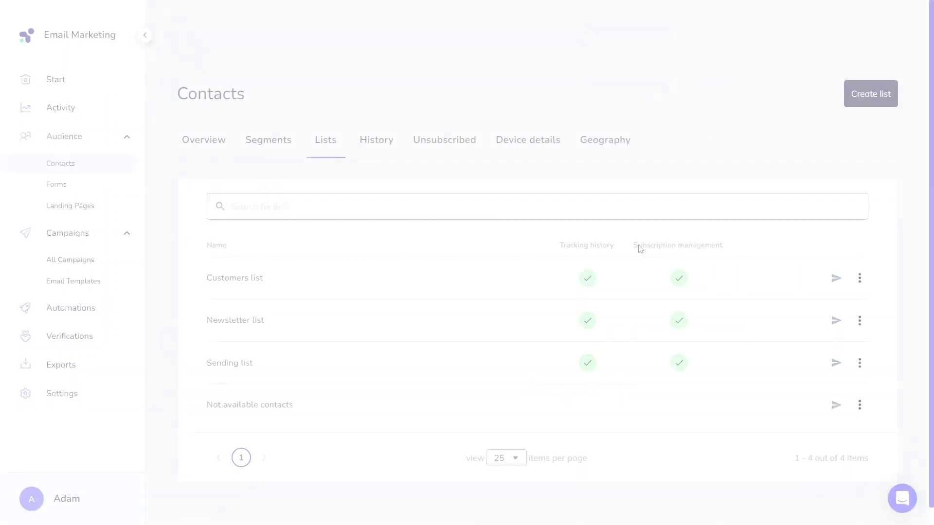
pyautogui.click(860, 282)
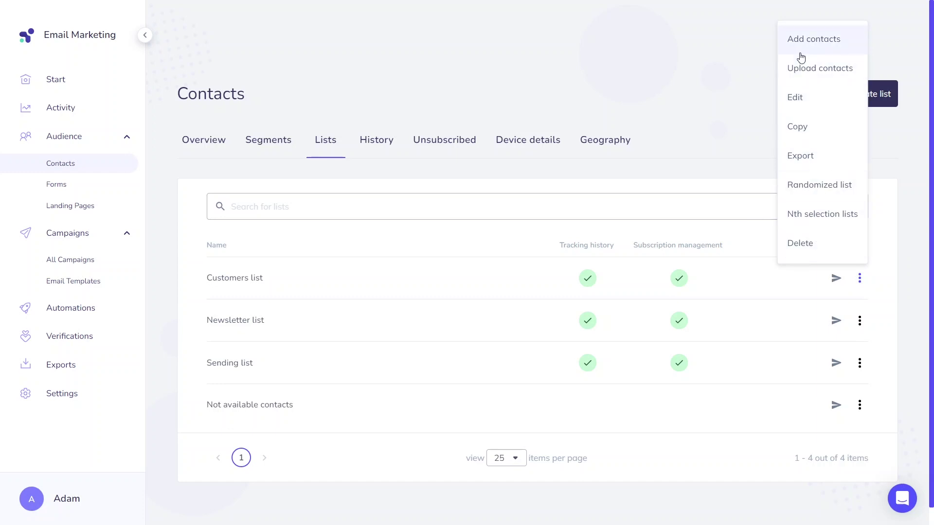
pyautogui.click(875, 148)
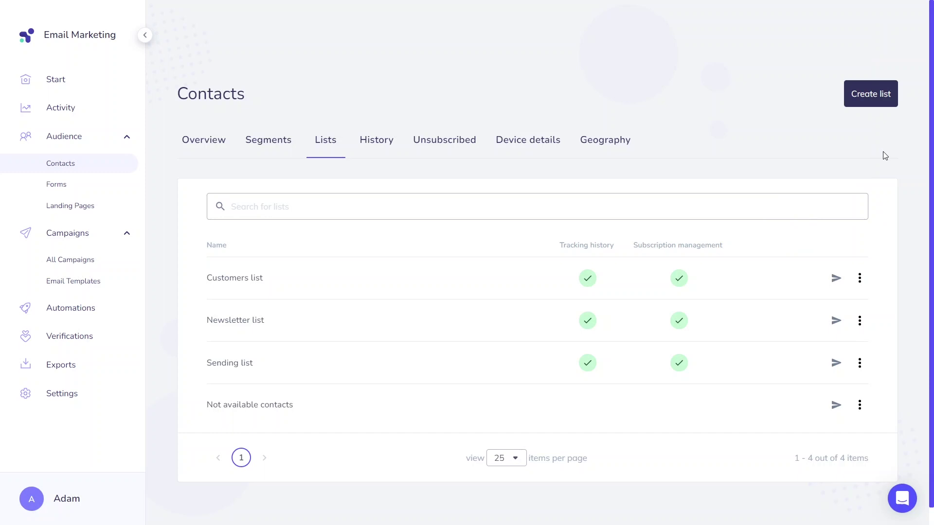
# Create a list named Tutorial list with Manage subscriptions and Track history enabled, and check its options for adding contacts
pyautogui.click(869, 103)
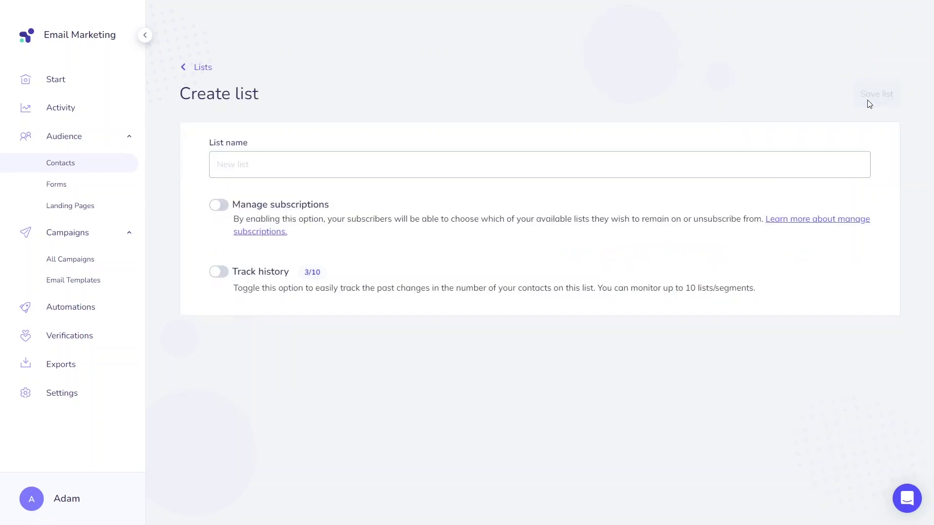
pyautogui.click(451, 168)
pyautogui.write('Tutorial list')
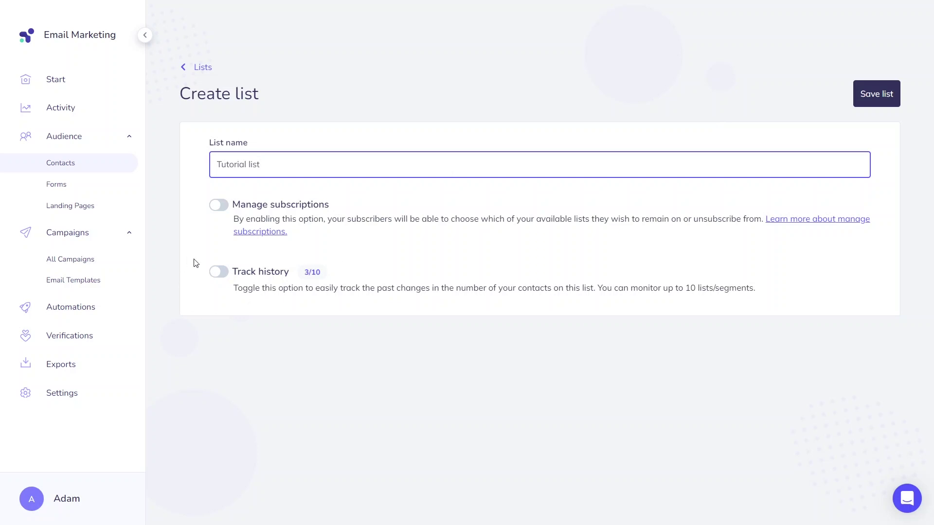
pyautogui.click(219, 205)
pyautogui.click(219, 271)
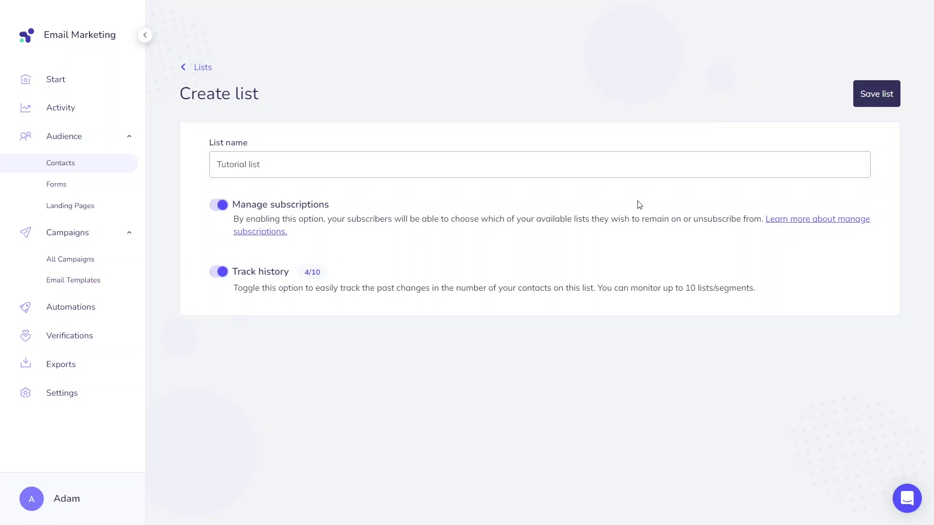
pyautogui.click(888, 108)
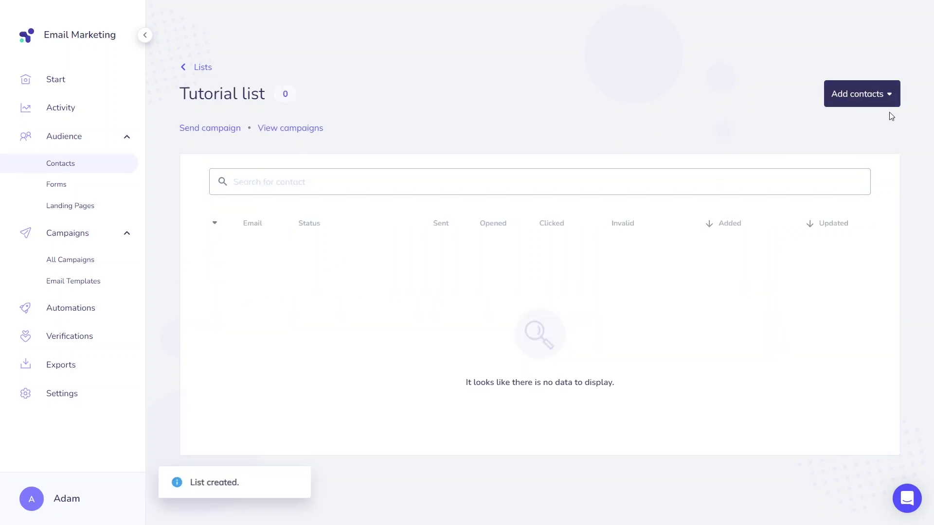
pyautogui.click(869, 104)
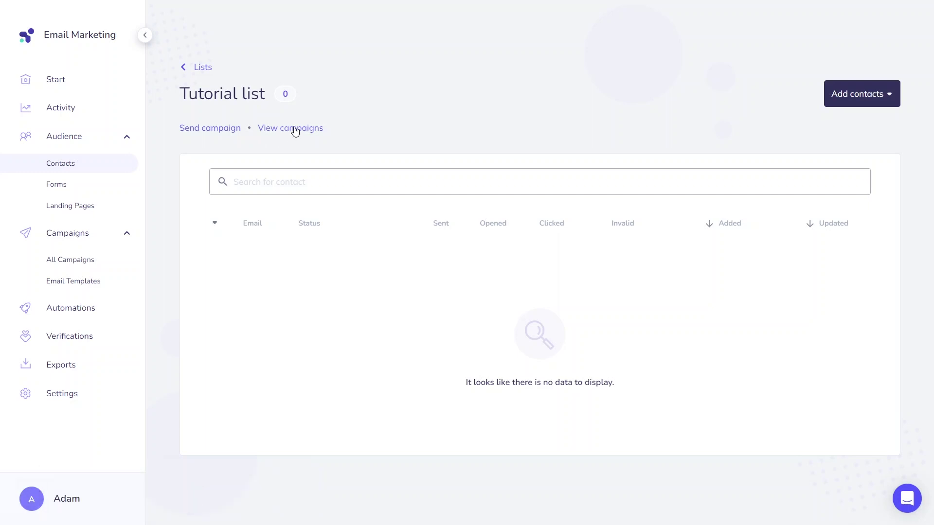
# Export the first two contacts of the Sending list to a CSV file named Sending list
pyautogui.click(204, 68)
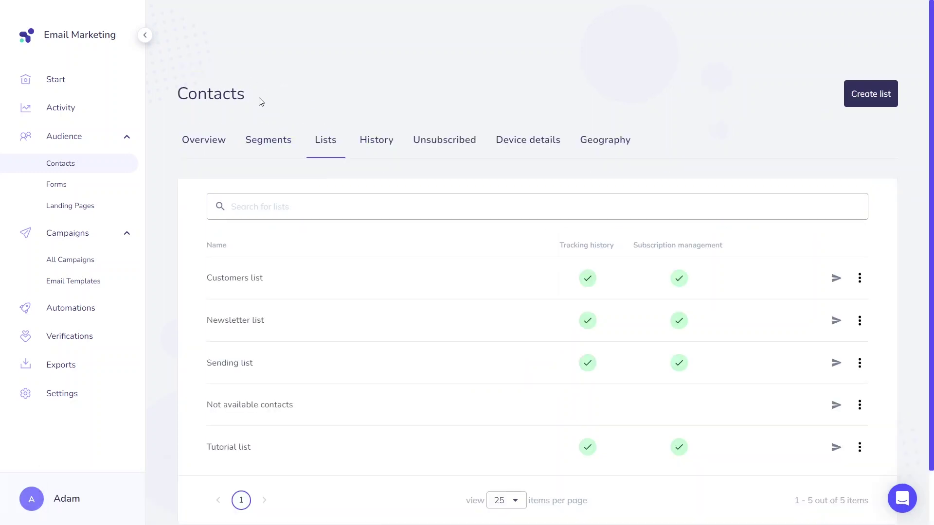
pyautogui.click(246, 368)
pyautogui.click(213, 264)
pyautogui.click(213, 315)
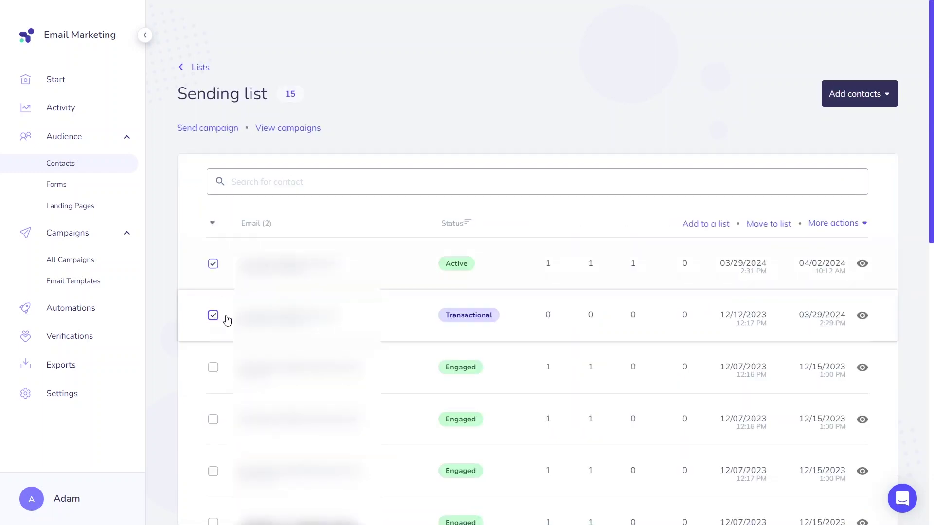
pyautogui.click(848, 225)
pyautogui.click(794, 260)
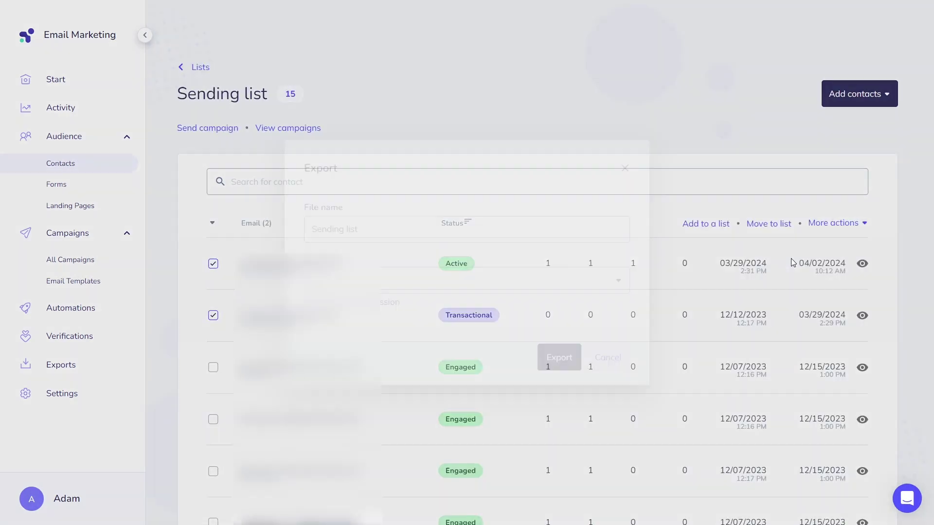
pyautogui.click(561, 357)
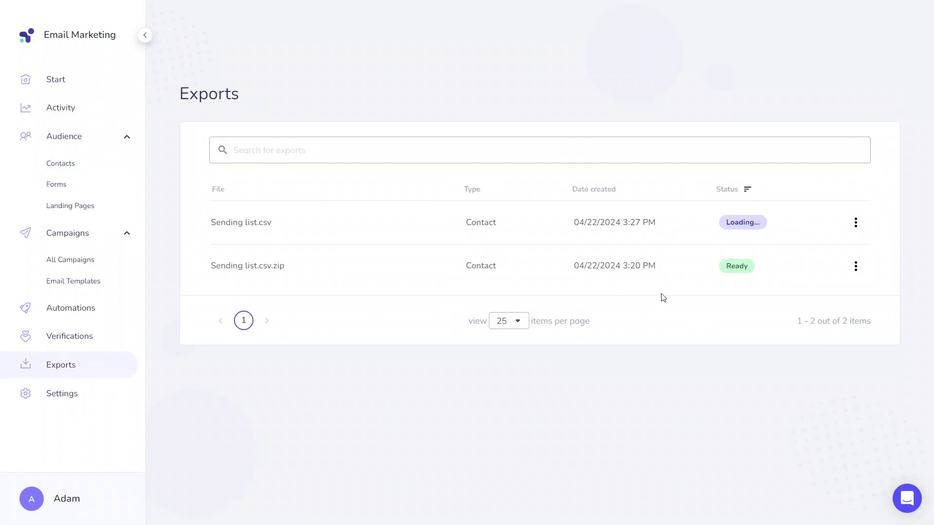
# Review the actions available for the newest Sending list export
pyautogui.click(856, 223)
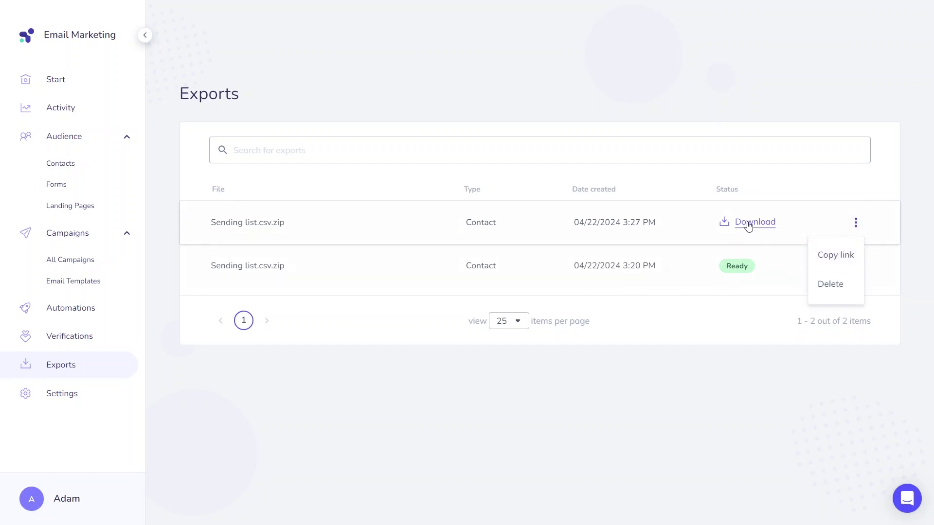
pyautogui.click(712, 326)
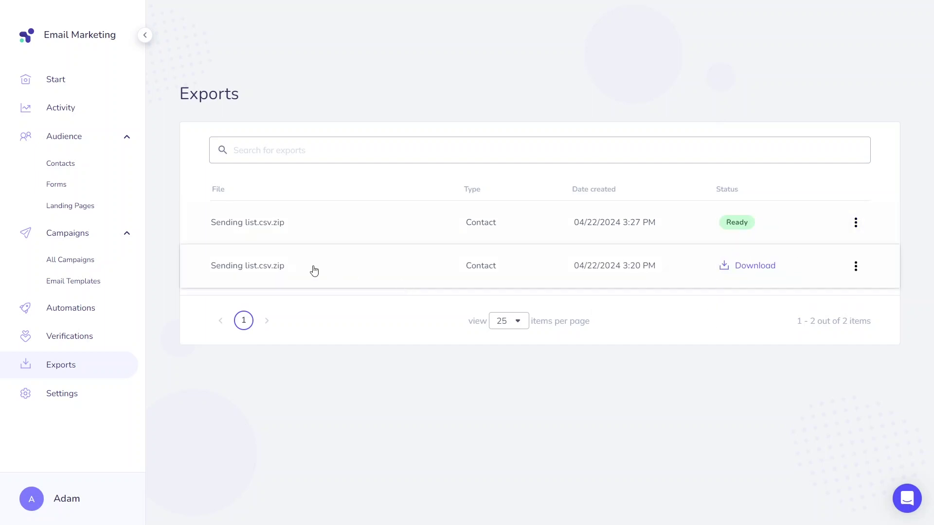
# Go to the audience forms and create a new subscription form
pyautogui.click(91, 194)
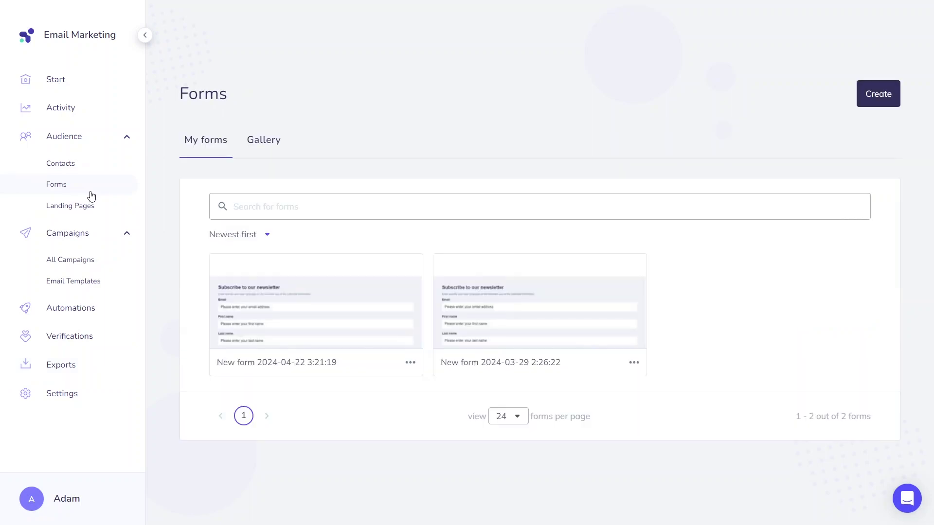
pyautogui.click(871, 98)
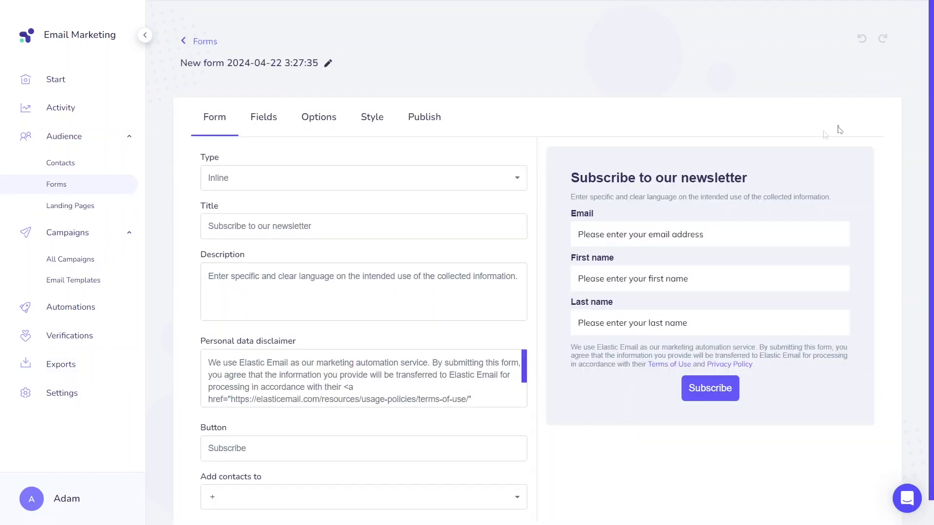
# Split the Sending list into 3 Nth selection lists named Sending list random, confirming the contacts' consent
pyautogui.click(103, 168)
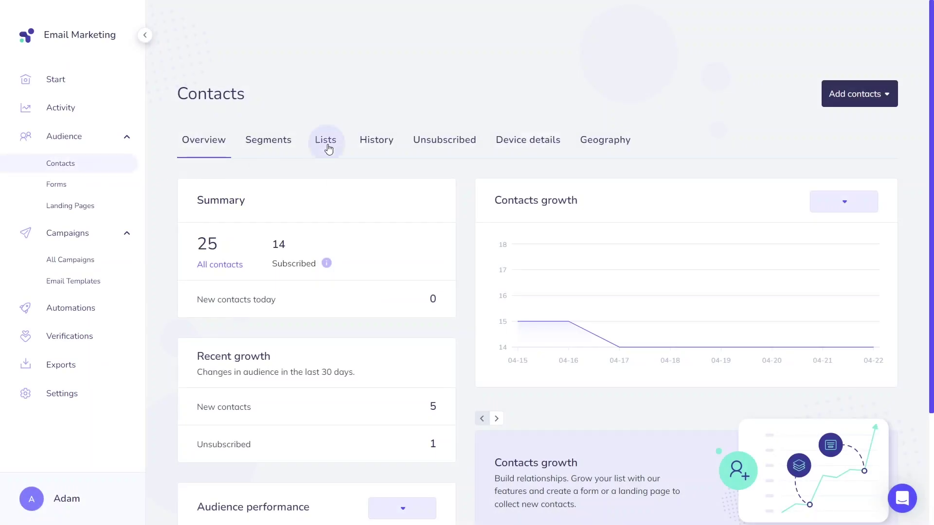
pyautogui.click(329, 149)
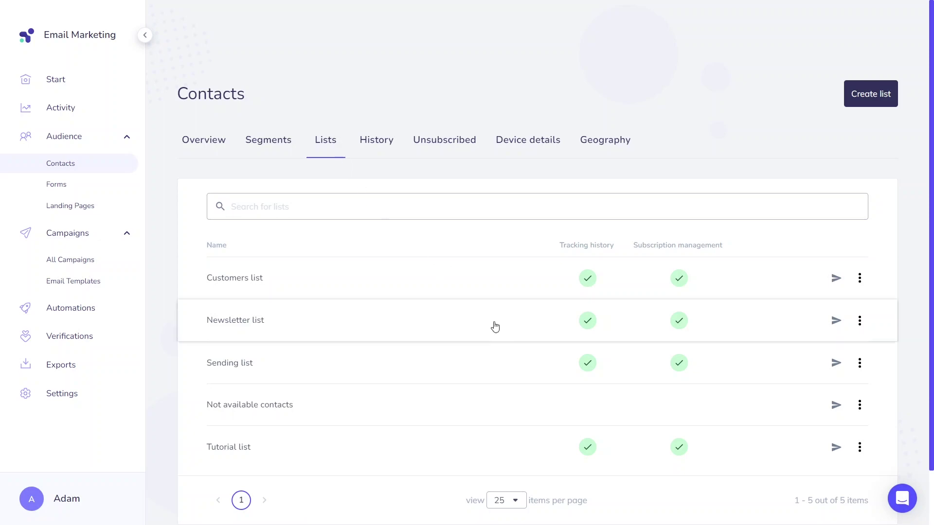
pyautogui.click(859, 364)
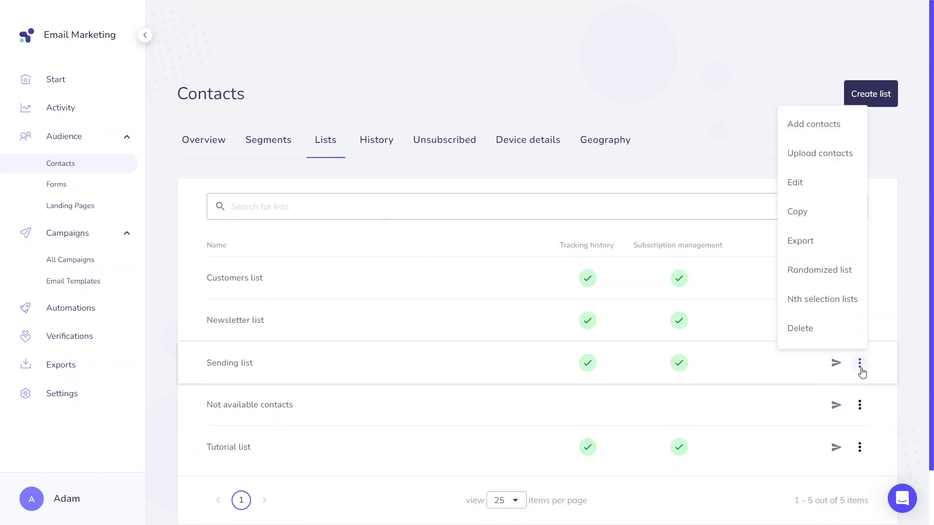
pyautogui.click(823, 298)
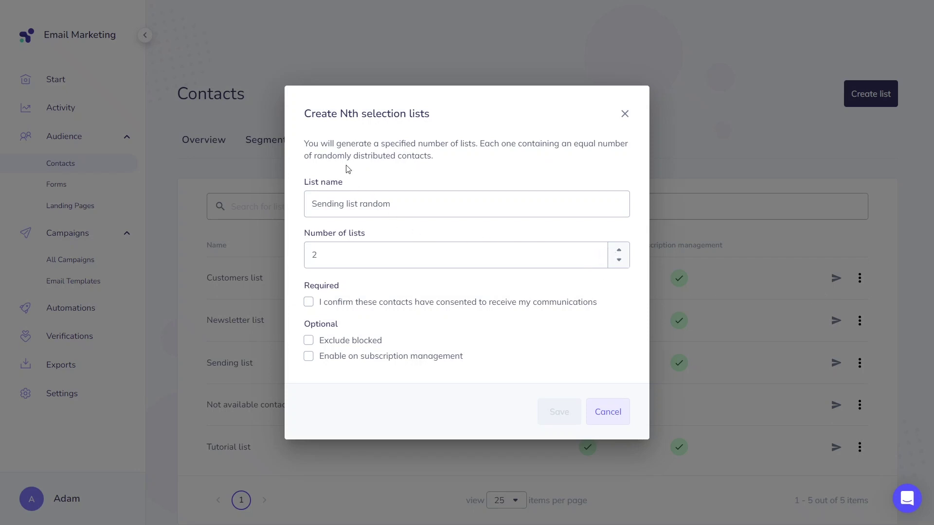
pyautogui.click(309, 303)
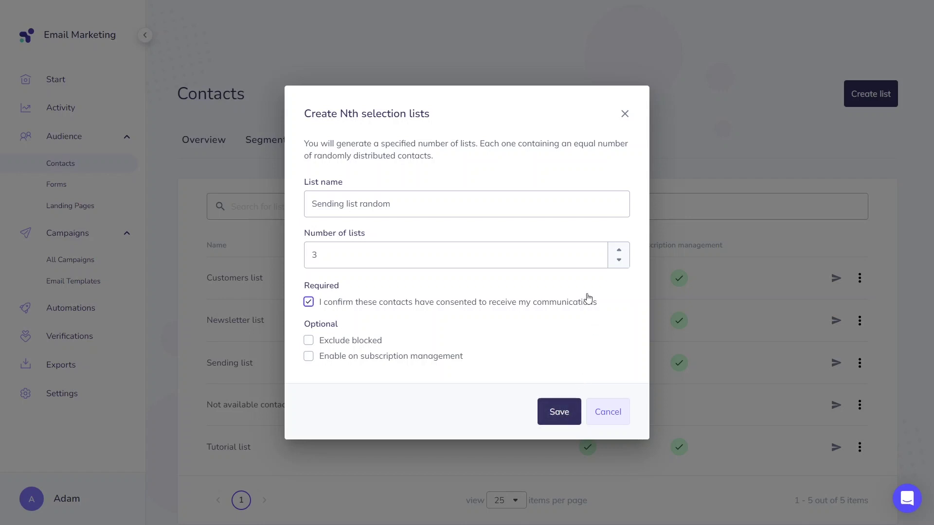
pyautogui.click(563, 412)
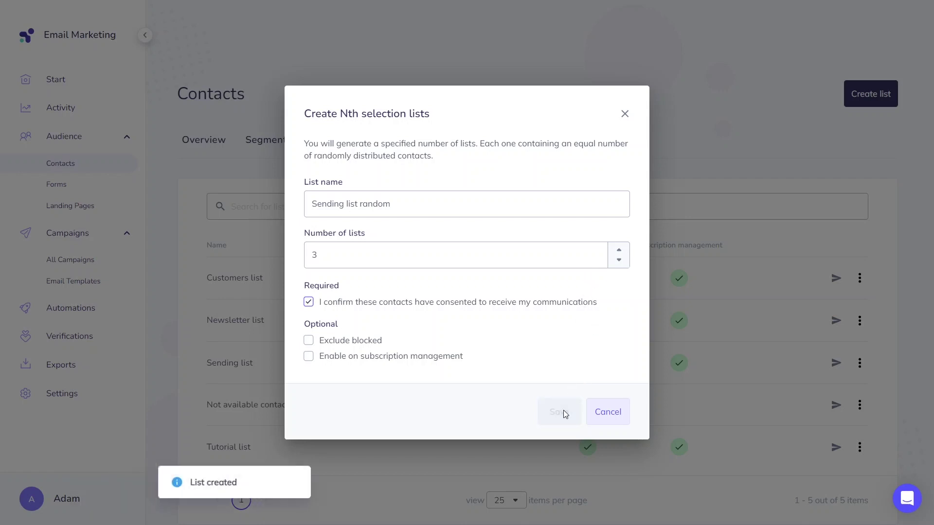
pyautogui.scroll(-4, 562, 406)
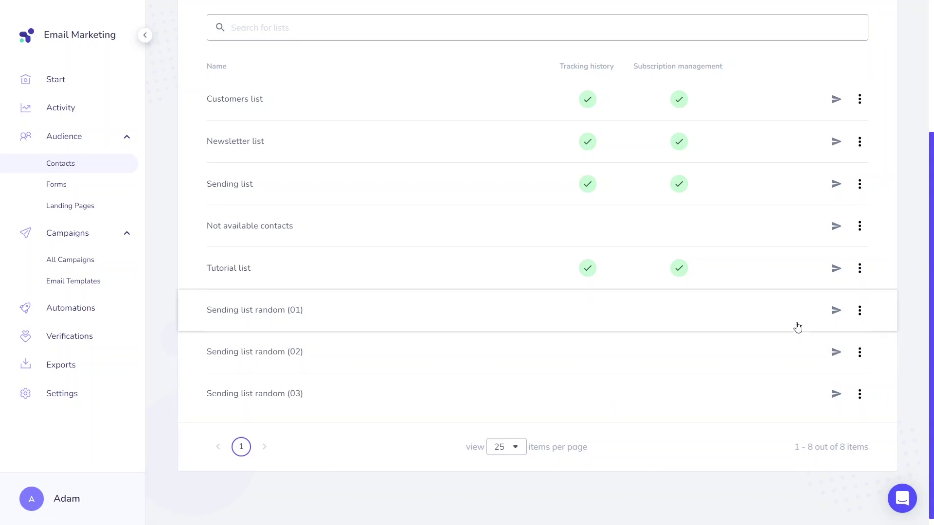
# Review the contact segments and the actions available for the Engaged Contacts and All Contacts segments
pyautogui.scroll(4, 794, 326)
pyautogui.click(258, 146)
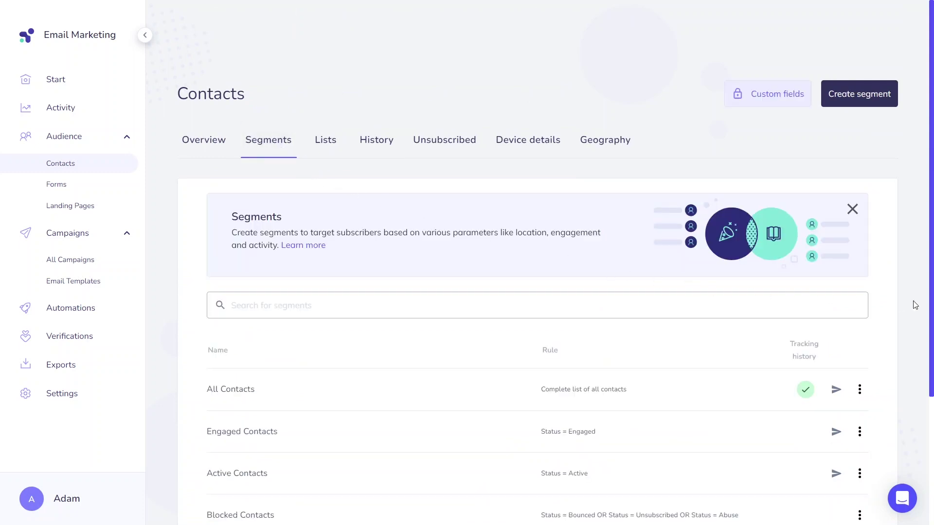
pyautogui.scroll(-3, 898, 314)
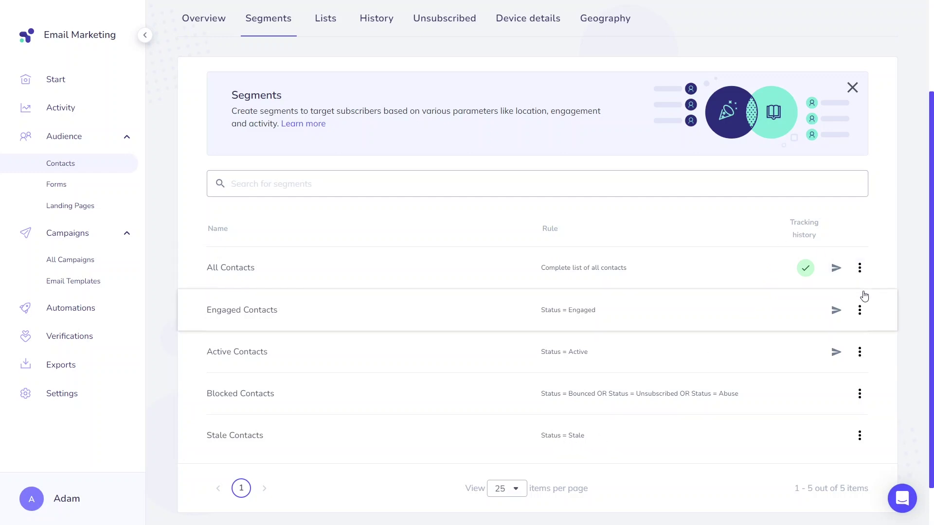
pyautogui.click(860, 316)
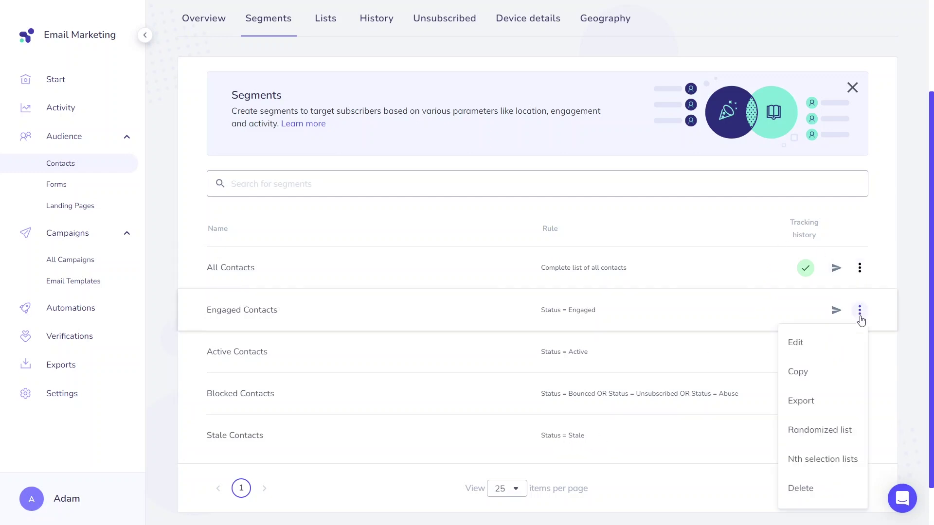
pyautogui.click(857, 267)
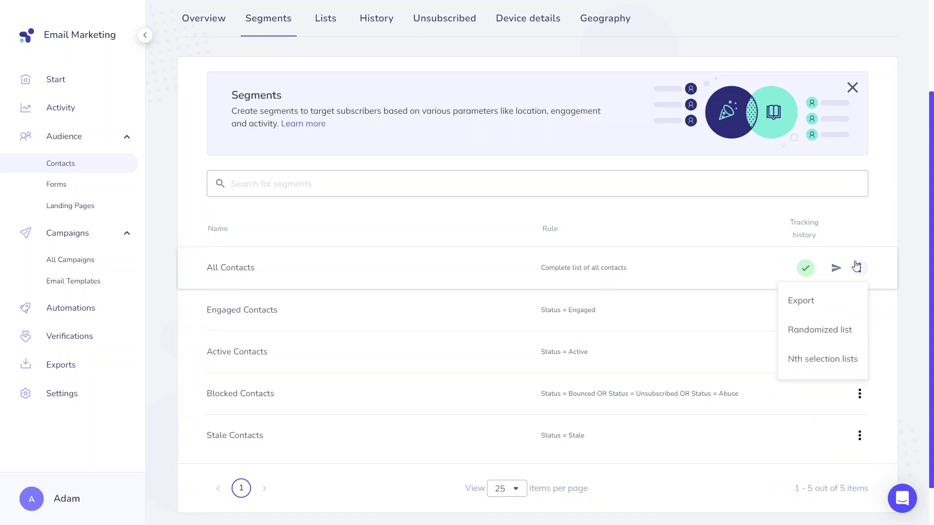
pyautogui.click(912, 258)
pyautogui.scroll(3, 911, 258)
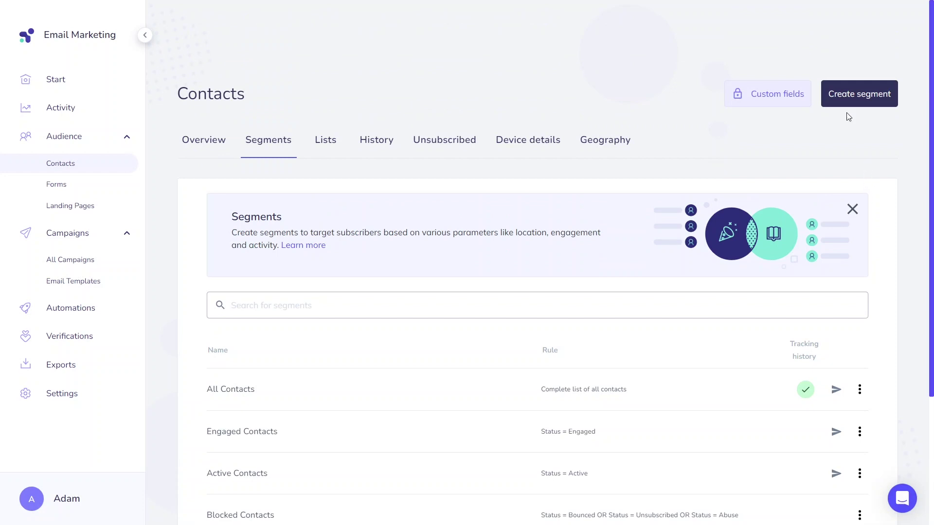
# Read the Custom fields information page and return to the segments
pyautogui.click(774, 102)
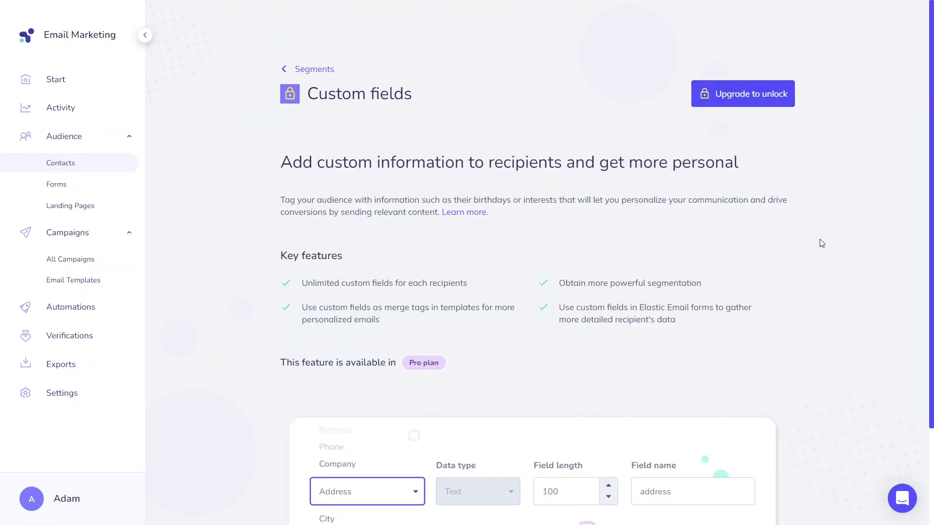
pyautogui.scroll(-2, 821, 244)
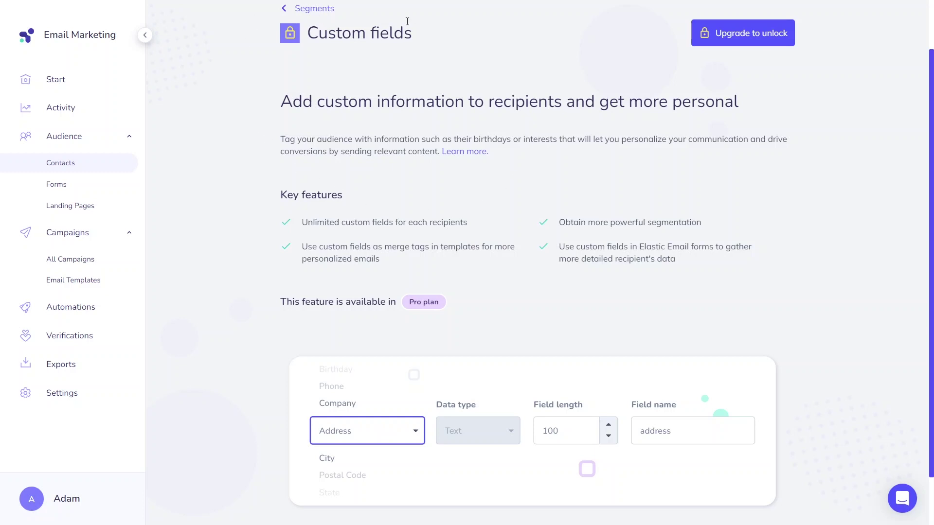
pyautogui.click(329, 12)
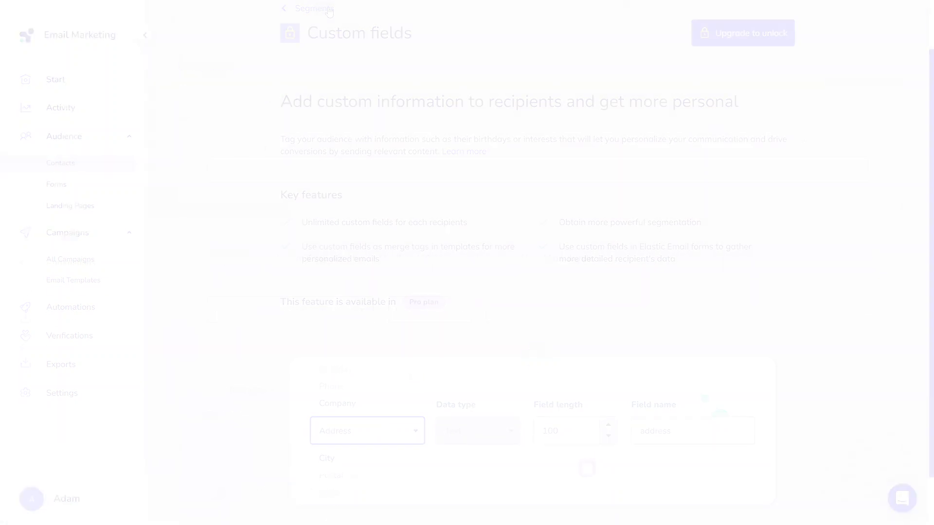
# Start a new segment and name it Tutorial segment
pyautogui.click(751, 169)
pyautogui.write('T')
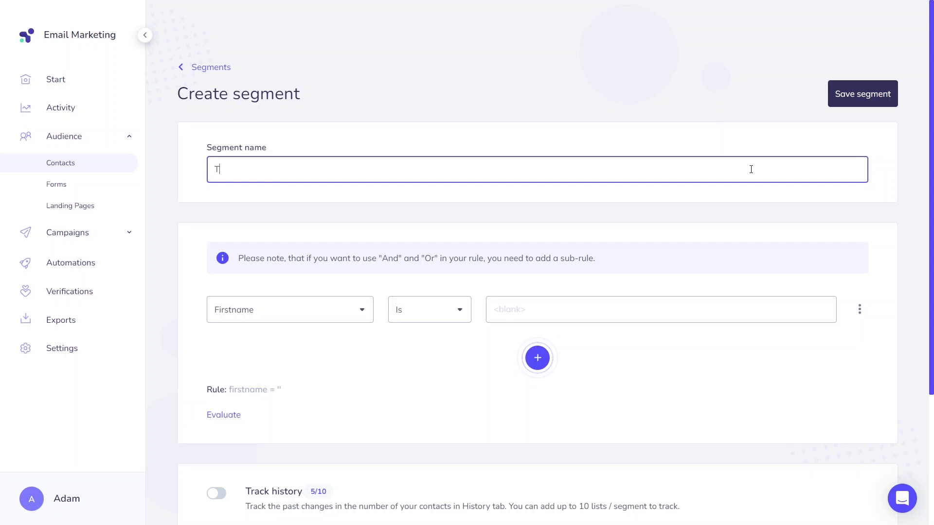
pyautogui.write('utorial segment')
# Examine which General and Statistics fields are available for the segment's first condition
pyautogui.click(359, 311)
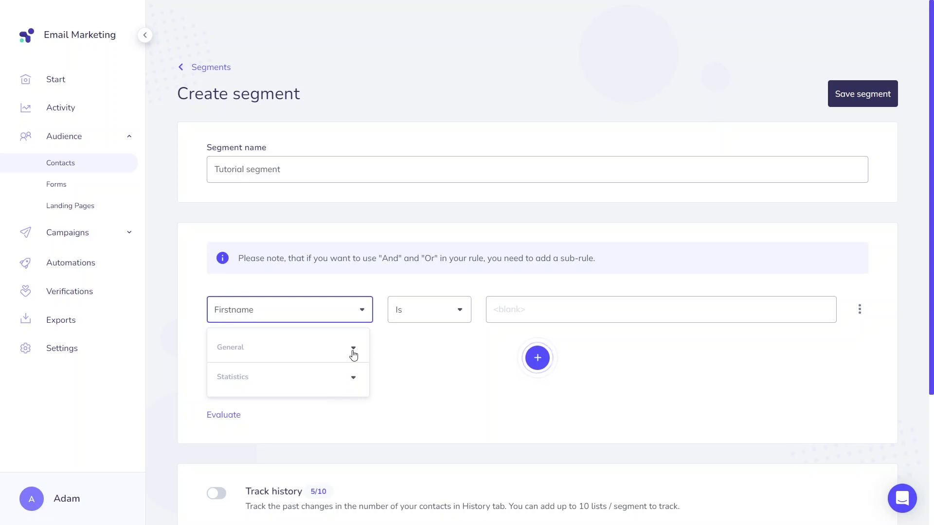
pyautogui.click(354, 356)
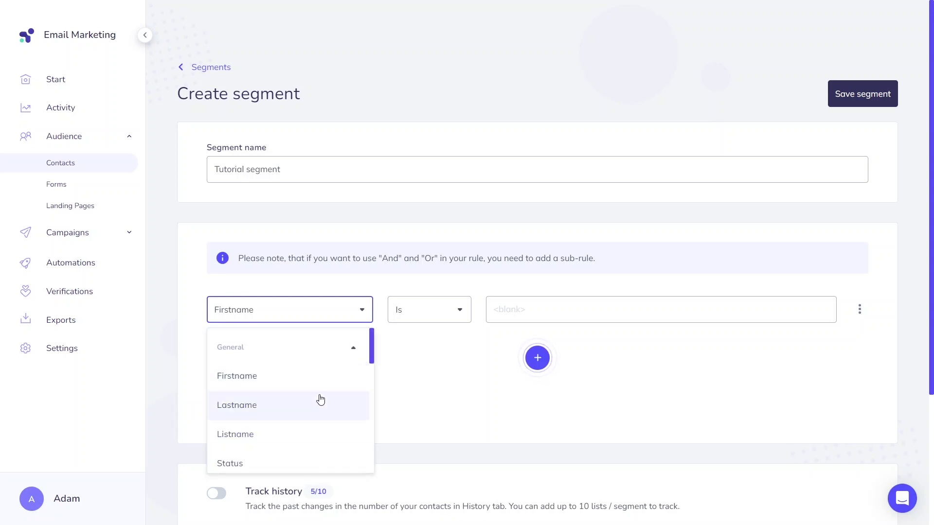
pyautogui.scroll(-1, 308, 418)
pyautogui.scroll(-1, 306, 419)
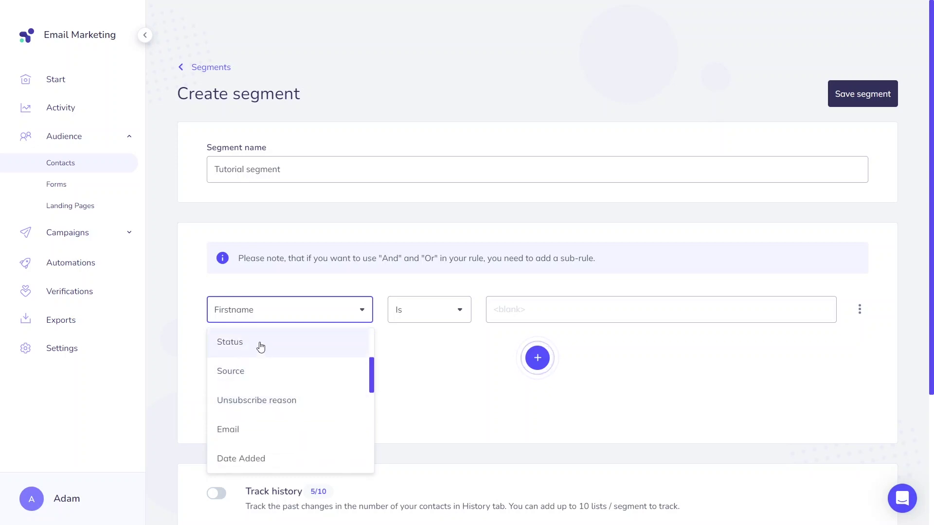
pyautogui.scroll(1, 331, 361)
pyautogui.scroll(1, 334, 360)
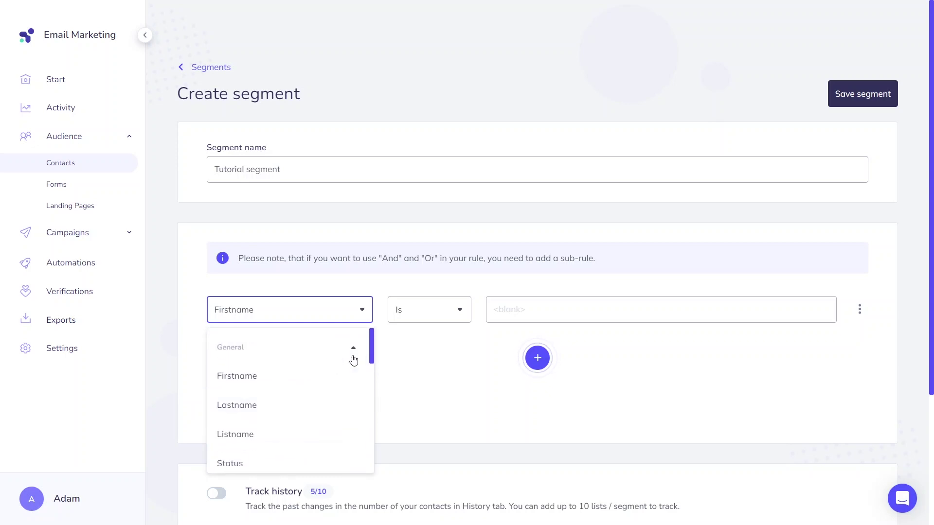
pyautogui.click(353, 360)
pyautogui.click(348, 382)
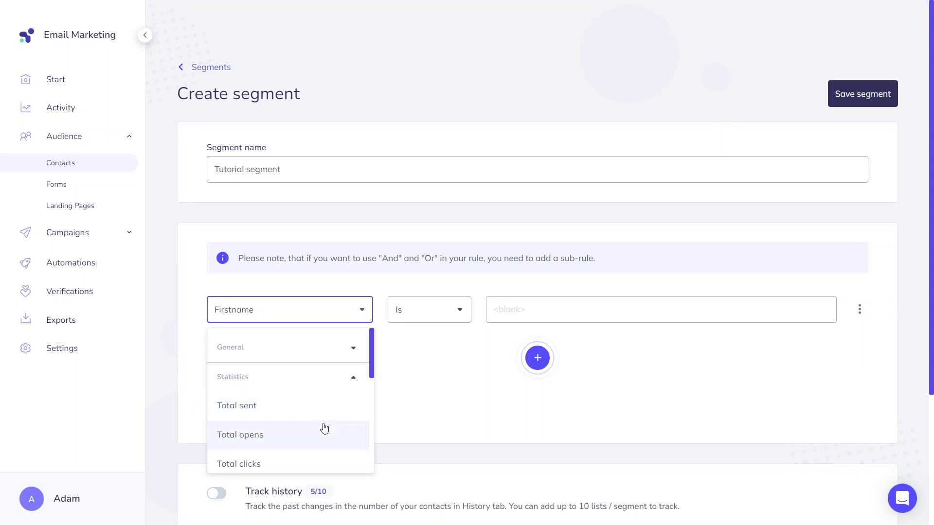
pyautogui.scroll(-1, 322, 418)
pyautogui.scroll(-3, 323, 419)
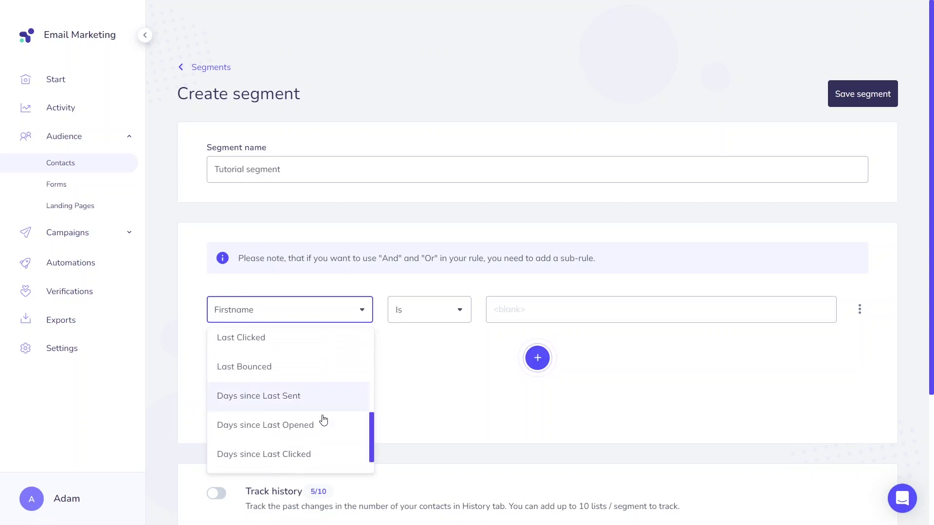
pyautogui.scroll(2, 323, 411)
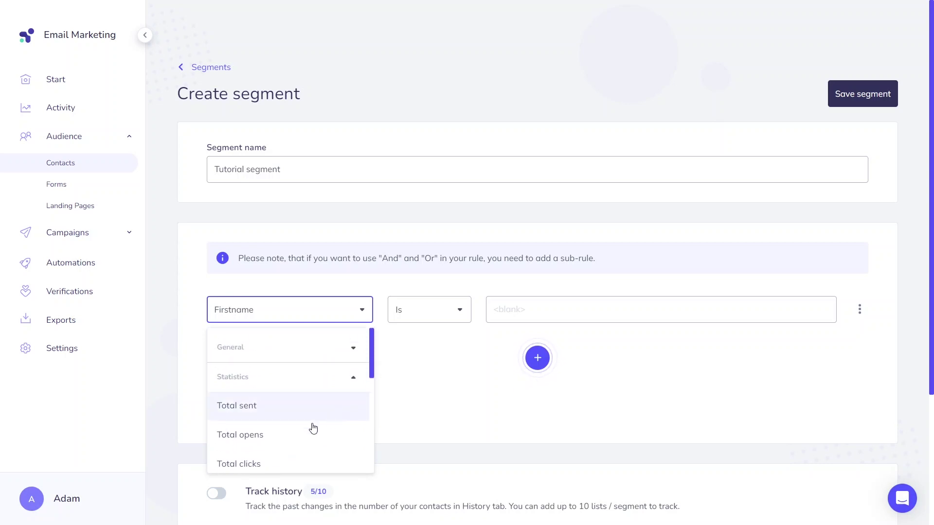
pyautogui.scroll(-2, 306, 436)
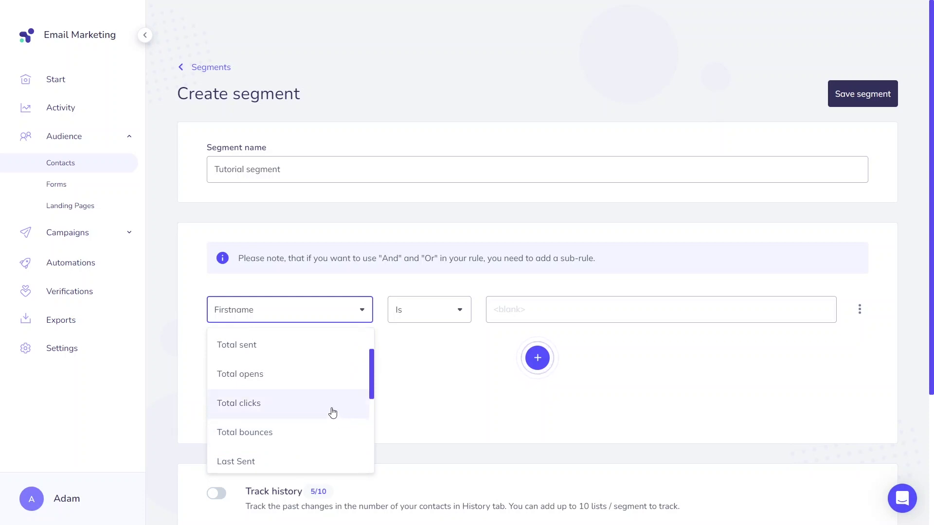
pyautogui.scroll(2, 329, 410)
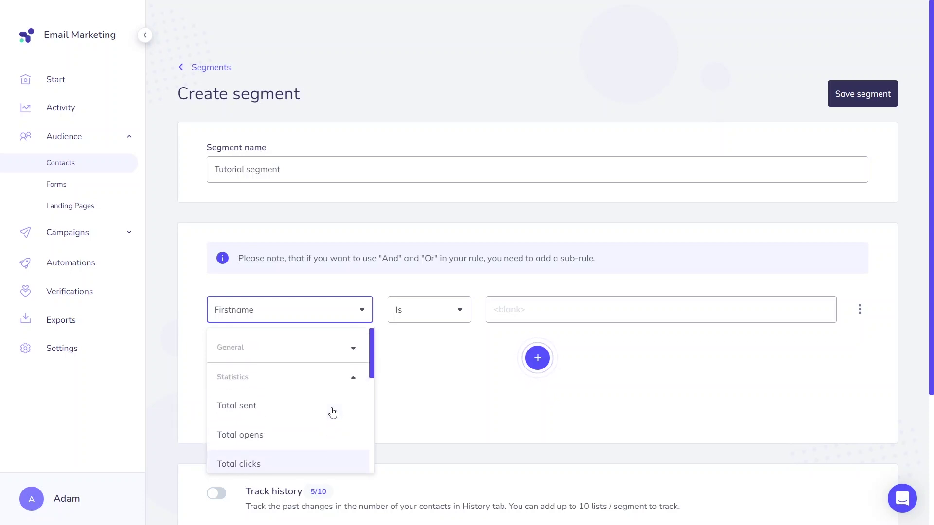
# Choose the general field Email for the segment's first condition
pyautogui.click(353, 379)
pyautogui.click(353, 349)
pyautogui.scroll(-1, 300, 411)
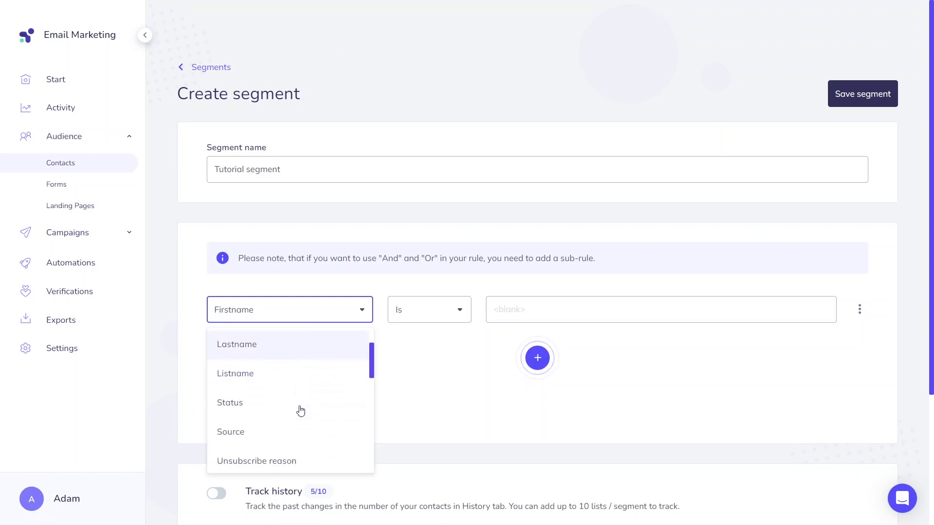
pyautogui.scroll(-2, 300, 411)
pyautogui.click(285, 426)
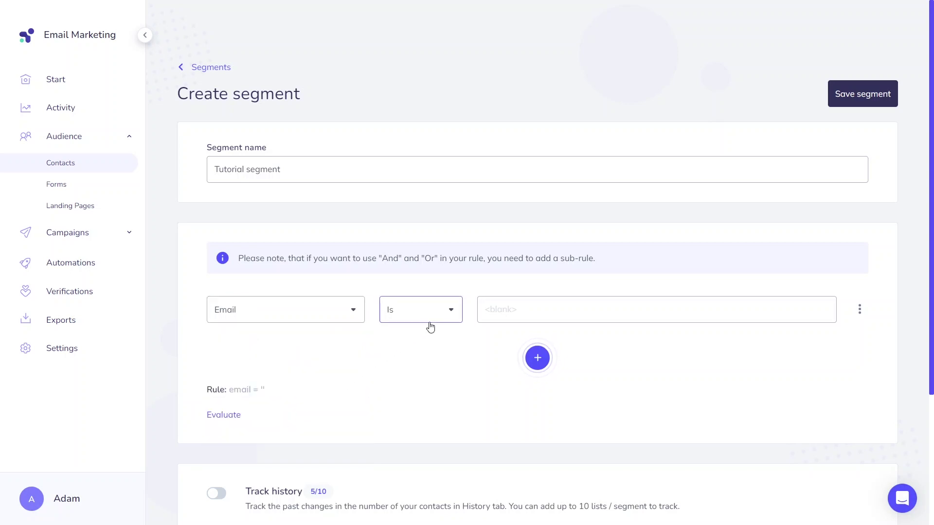
pyautogui.click(445, 311)
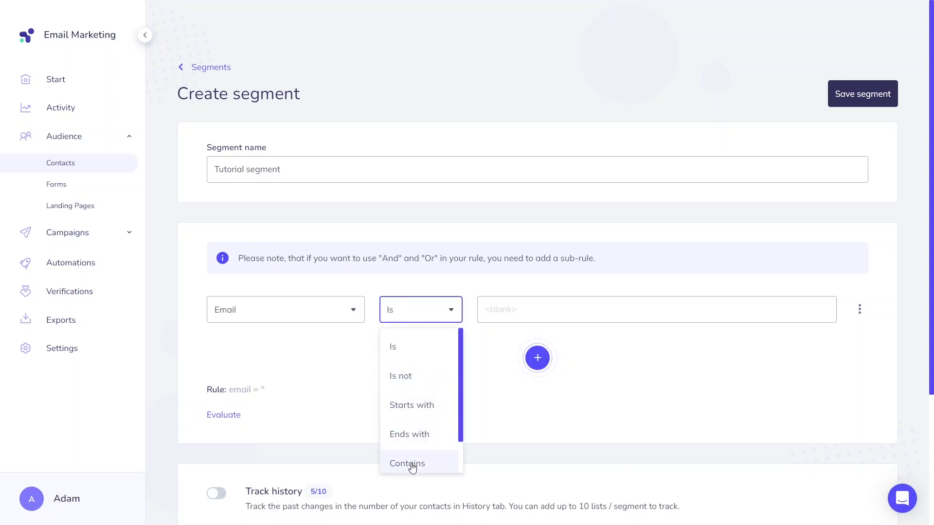
pyautogui.click(415, 437)
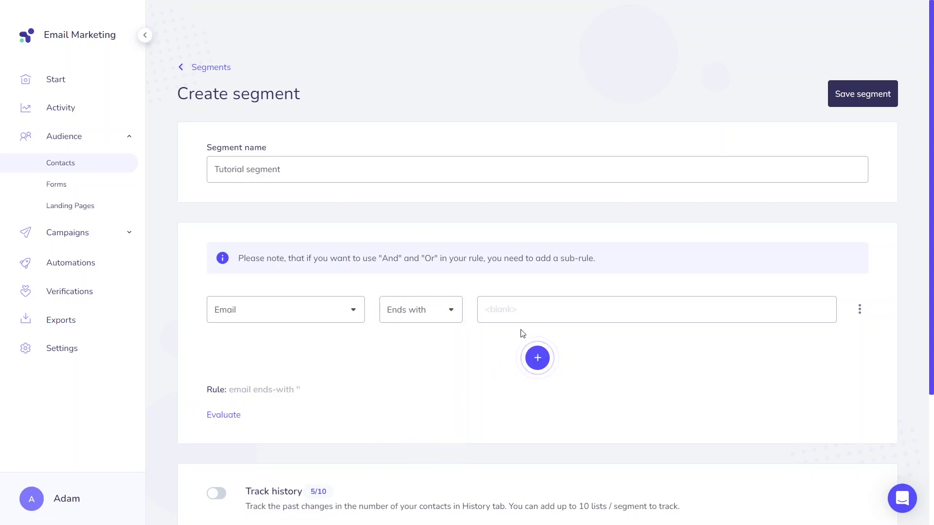
pyautogui.click(524, 315)
pyautogui.write('@elasticemail.com')
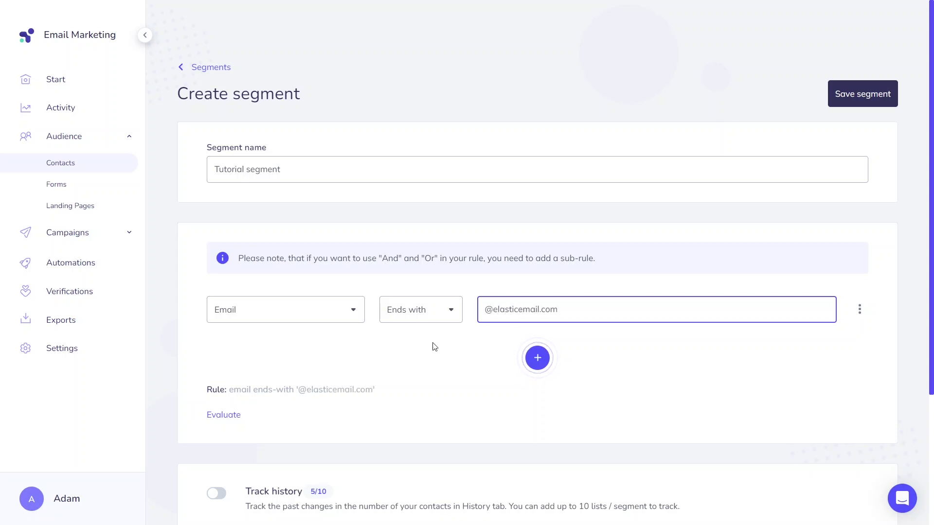
pyautogui.click(228, 415)
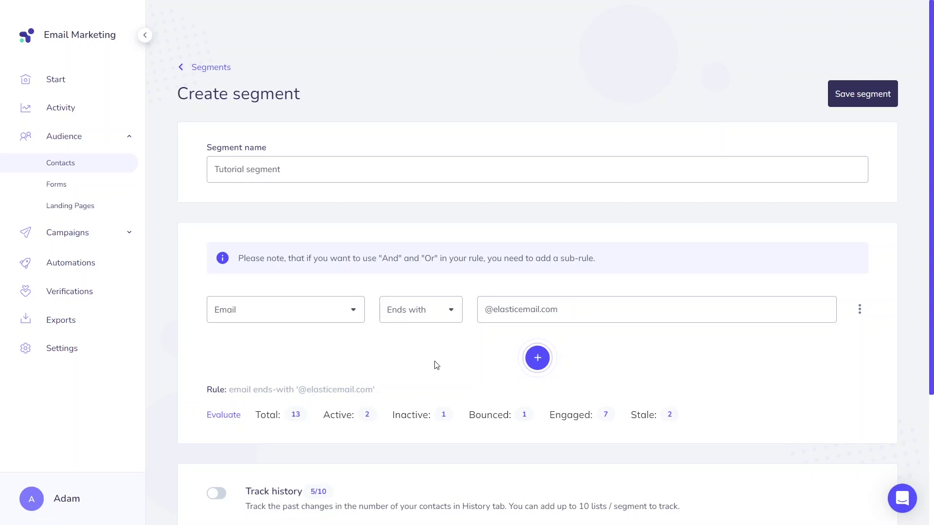
# Add a sub-rule under the Email condition with the general field Status set to Is Active
pyautogui.click(861, 311)
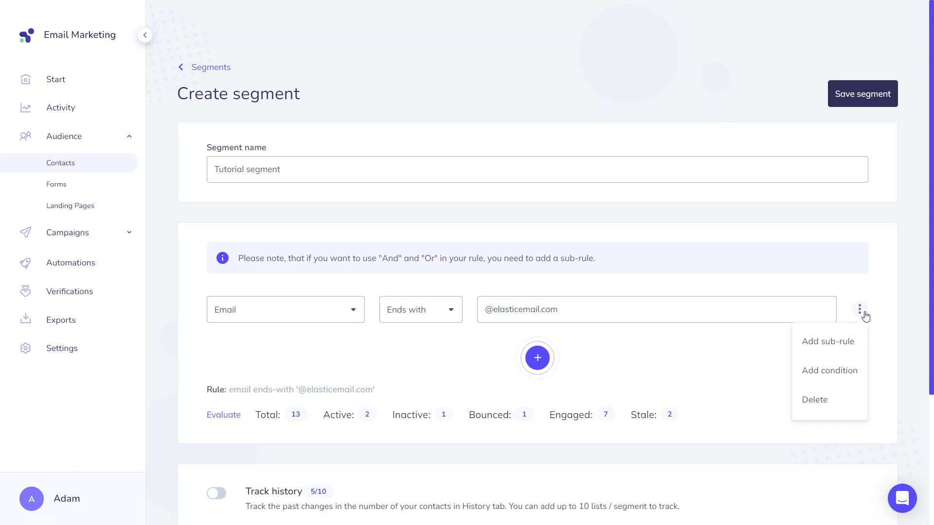
pyautogui.click(841, 344)
pyautogui.click(274, 417)
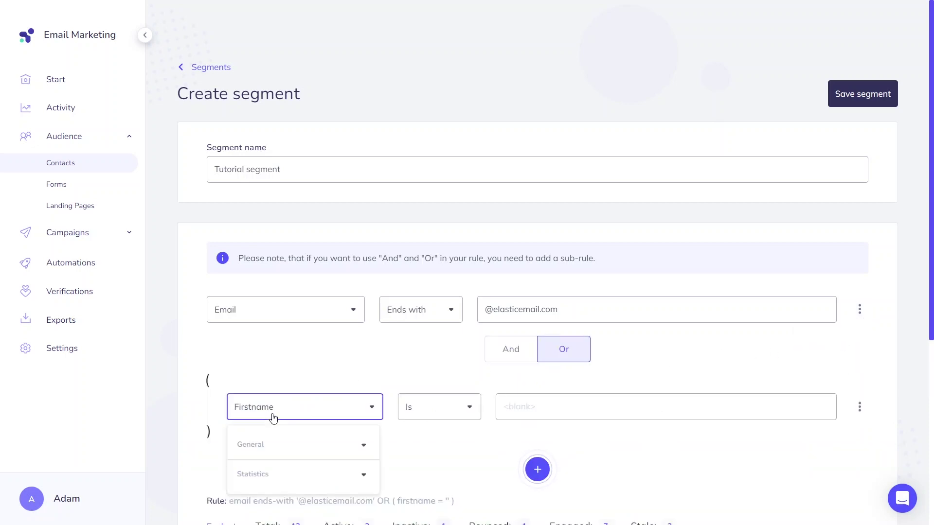
pyautogui.click(306, 445)
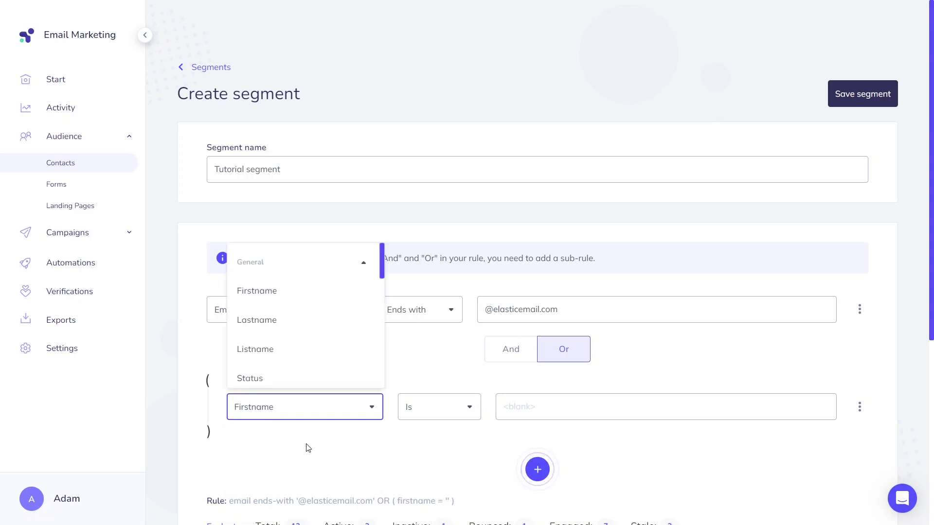
pyautogui.click(288, 378)
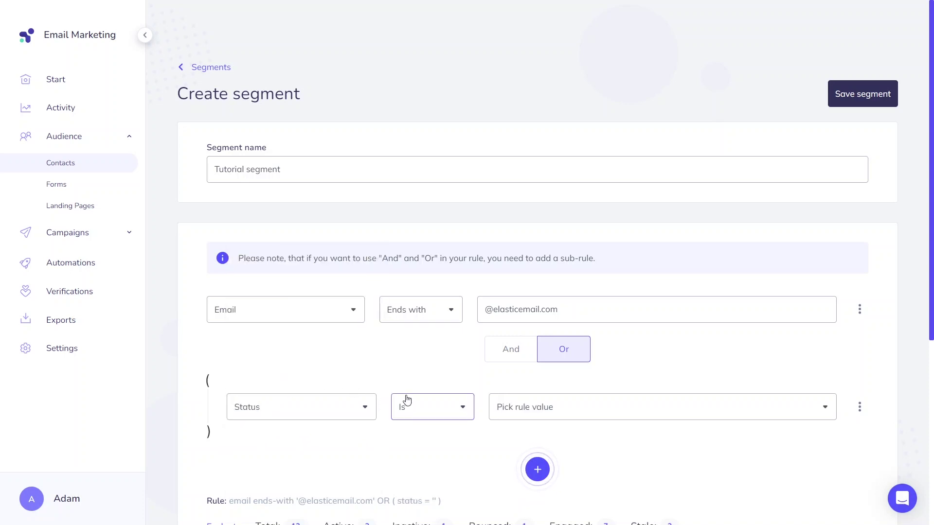
pyautogui.click(519, 414)
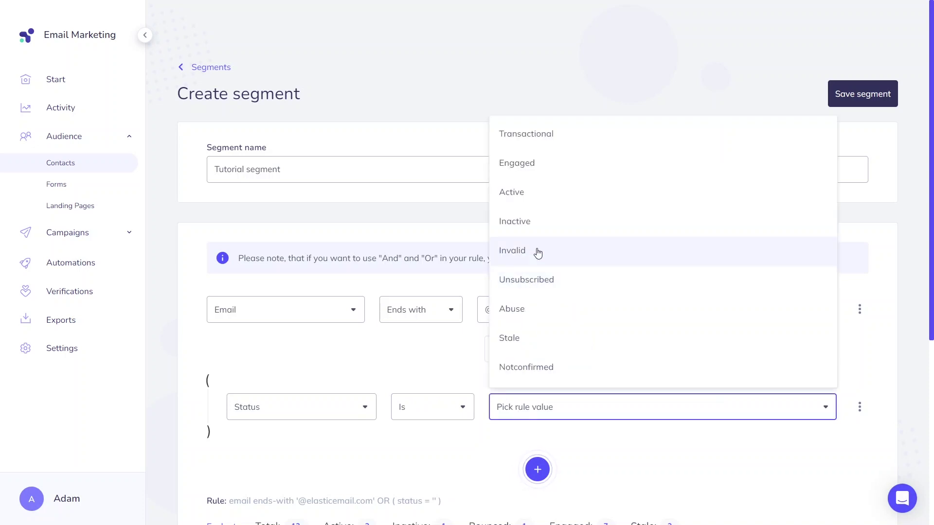
pyautogui.click(534, 195)
# Add a second condition inside the sub-rule with the general field Status set to Is Engaged
pyautogui.click(860, 408)
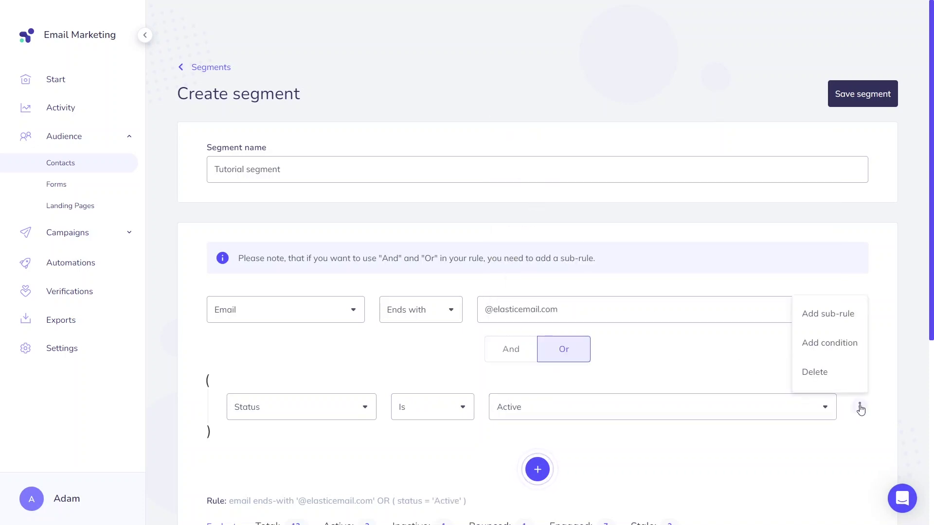
pyautogui.click(829, 343)
pyautogui.scroll(-1, 688, 360)
pyautogui.click(316, 432)
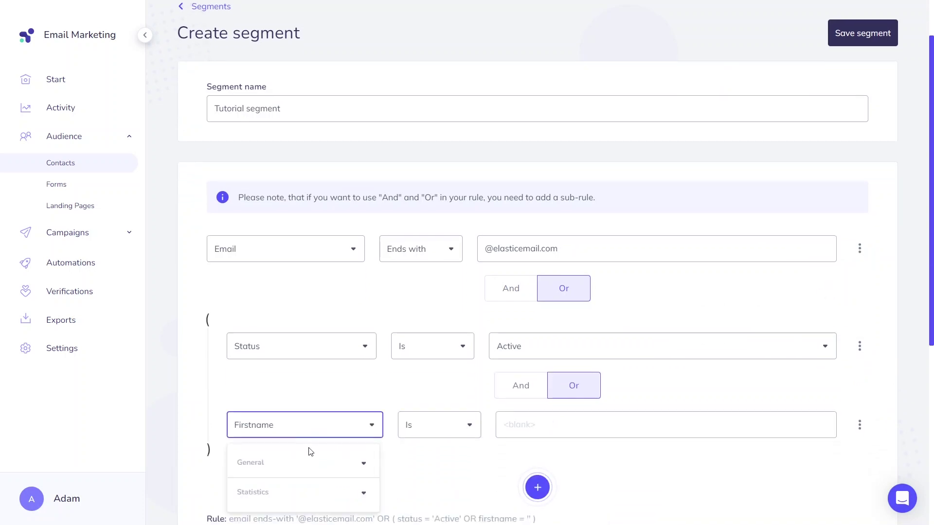
pyautogui.click(309, 457)
pyautogui.click(304, 387)
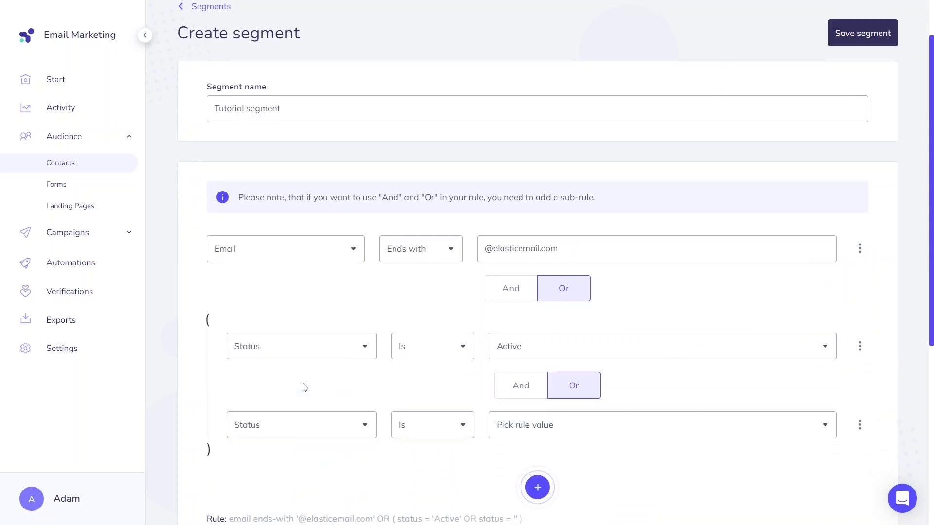
pyautogui.click(544, 432)
pyautogui.click(563, 180)
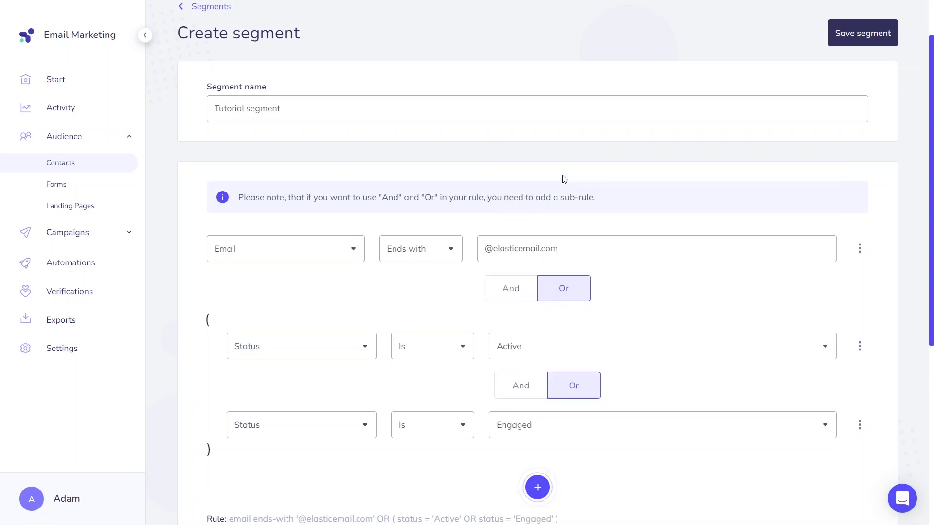
# Join the Email condition and the sub-rule with And, and evaluate the segment rule
pyautogui.click(508, 289)
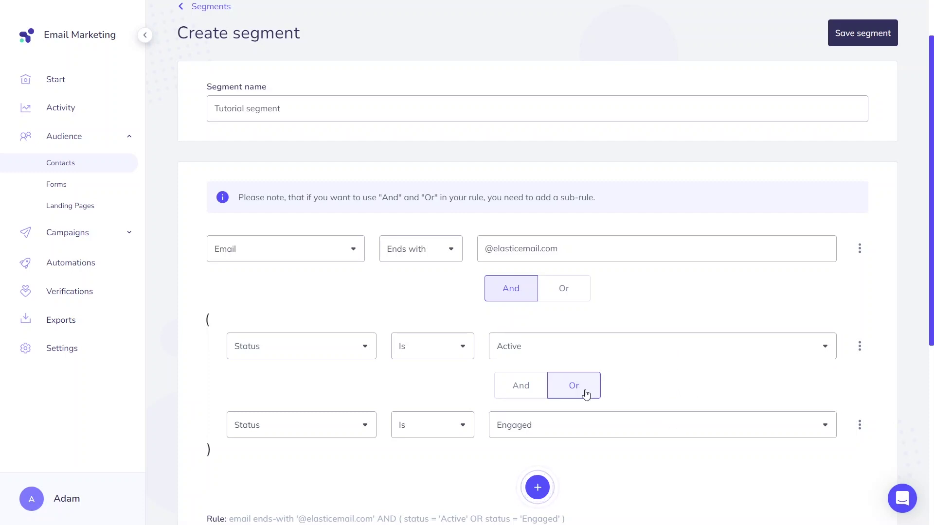
pyautogui.scroll(-1, 699, 383)
pyautogui.click(227, 484)
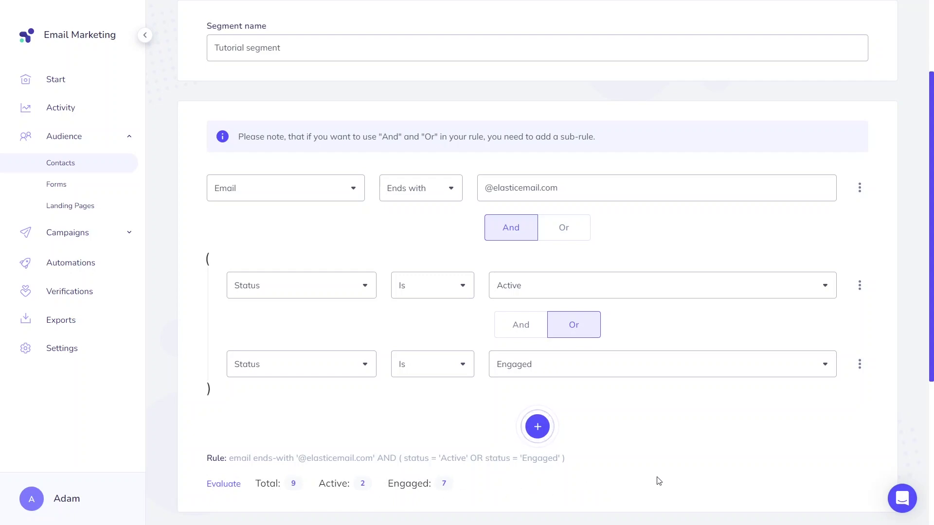
# Turn on Track history for the segment and save it
pyautogui.scroll(2, 656, 480)
pyautogui.scroll(-4, 656, 480)
pyautogui.click(216, 441)
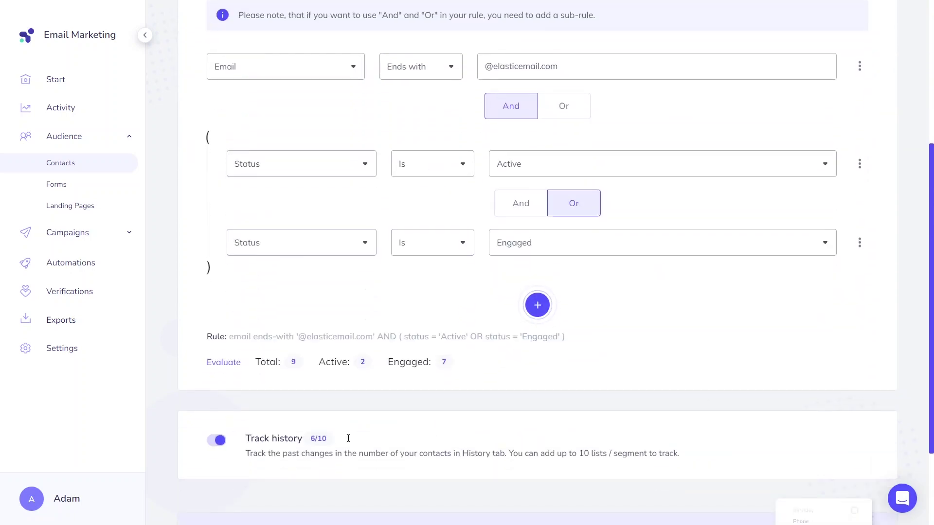
pyautogui.scroll(4, 845, 345)
pyautogui.click(840, 109)
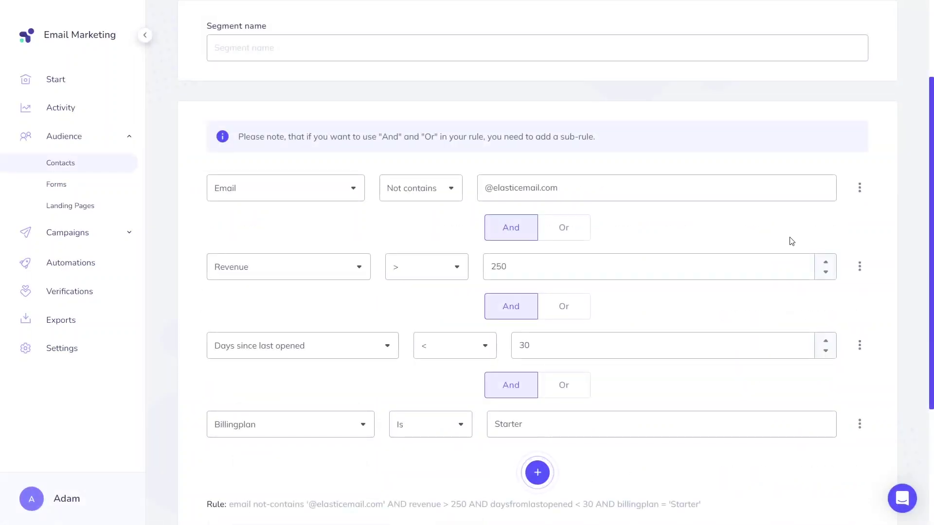
# Examine the custom fields available for the Billingplan condition and the options for extending that example rule
pyautogui.scroll(-1, 790, 241)
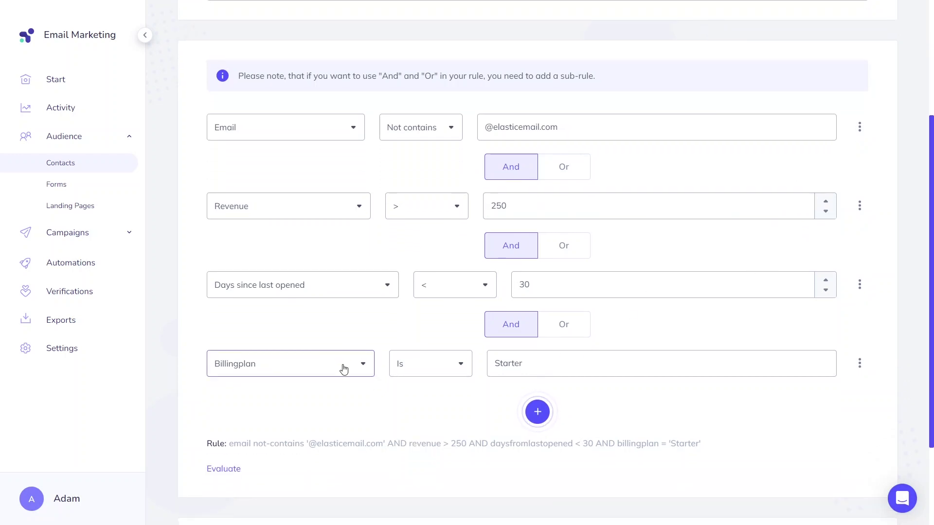
pyautogui.click(344, 370)
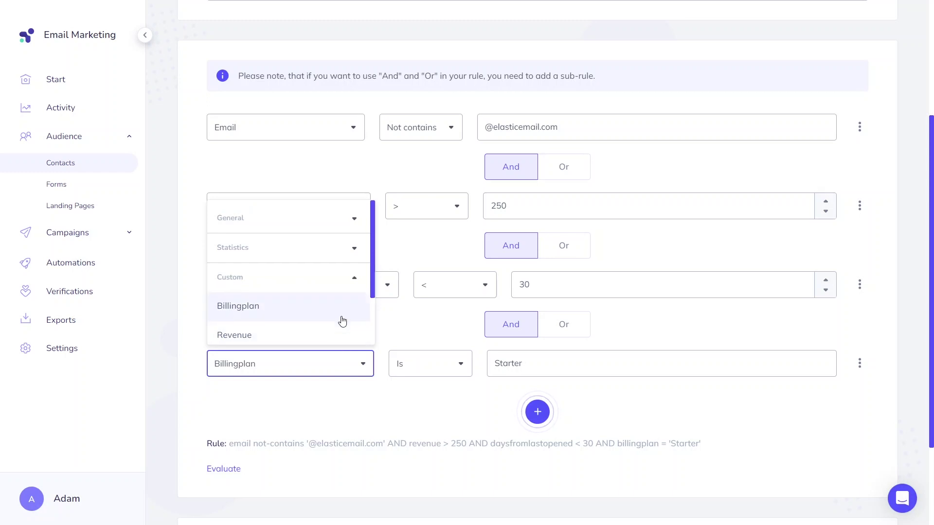
pyautogui.scroll(-1, 344, 320)
pyautogui.click(358, 402)
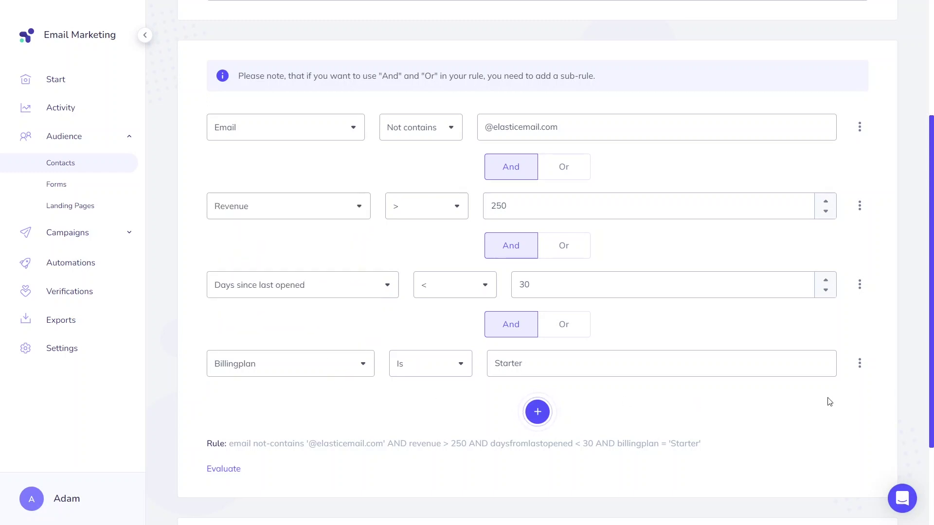
pyautogui.click(860, 365)
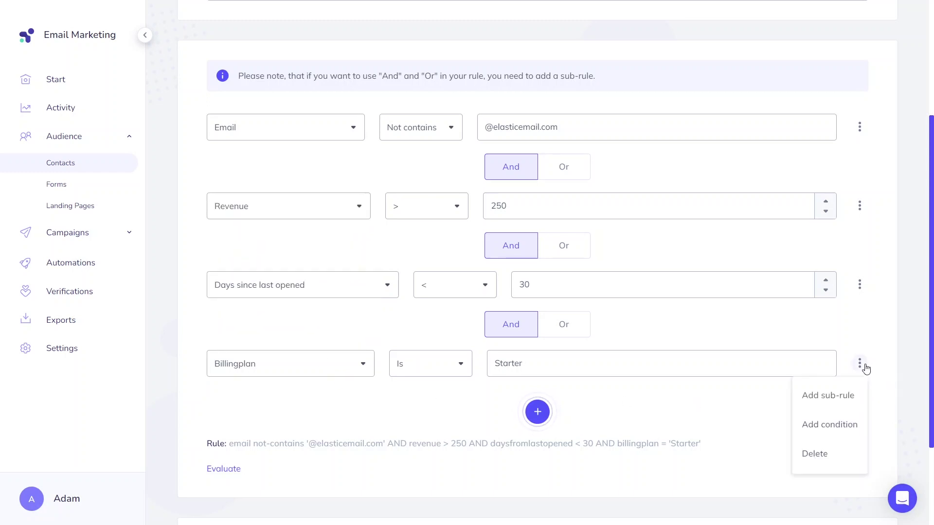
pyautogui.click(857, 404)
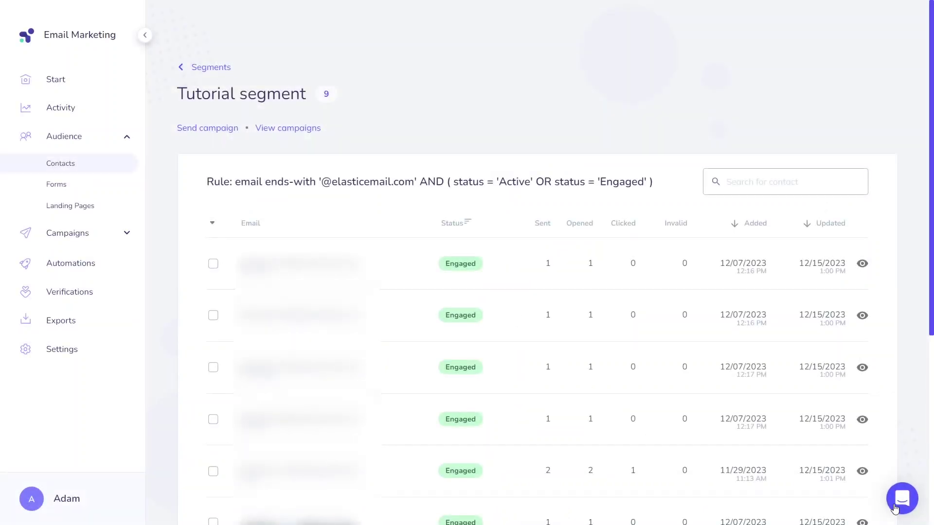
# Open the support chat and start a new message to the Elastic Email team
pyautogui.click(895, 508)
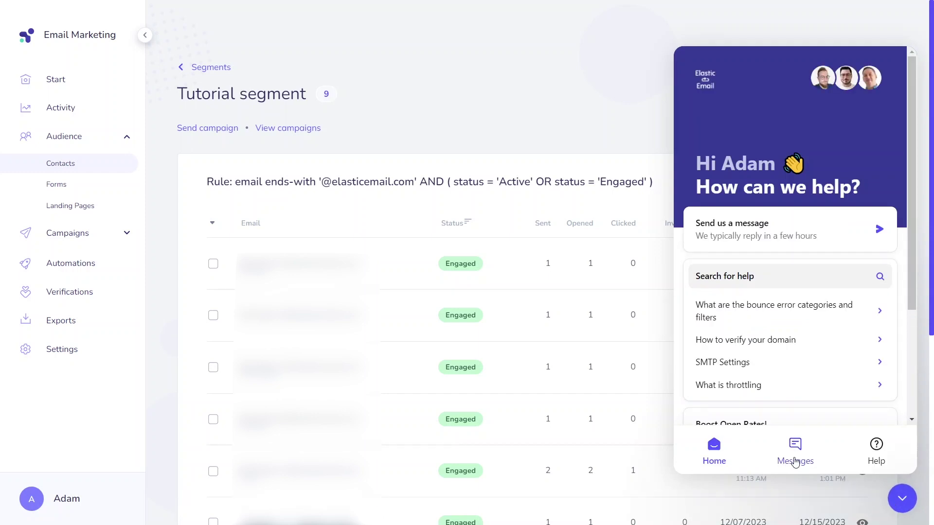
pyautogui.click(796, 462)
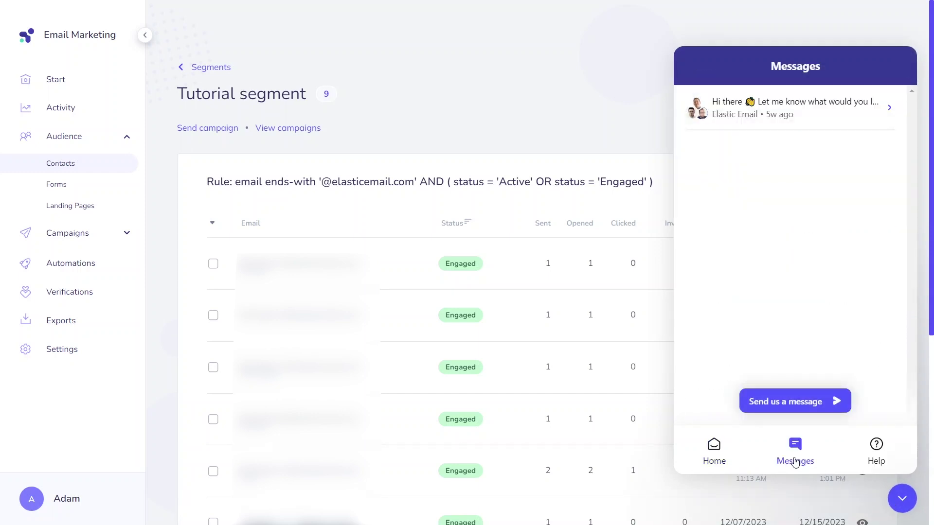
pyautogui.click(795, 404)
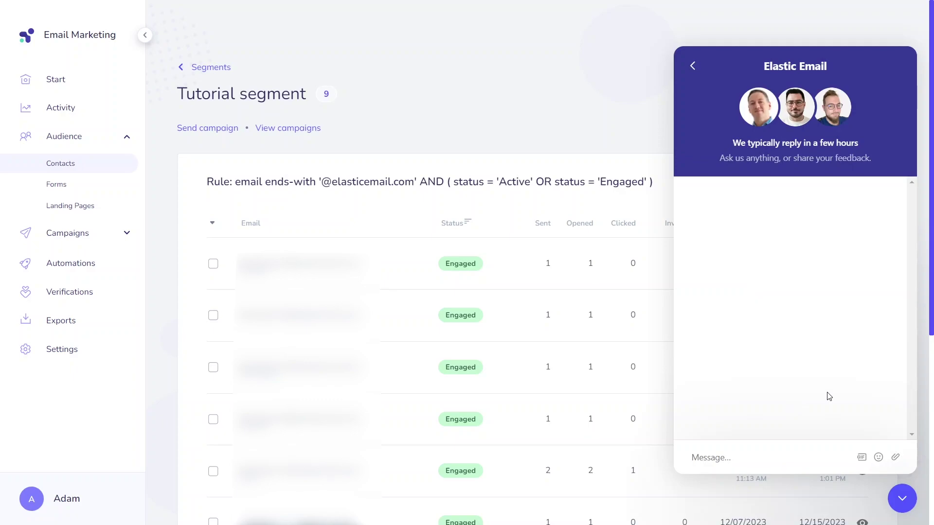